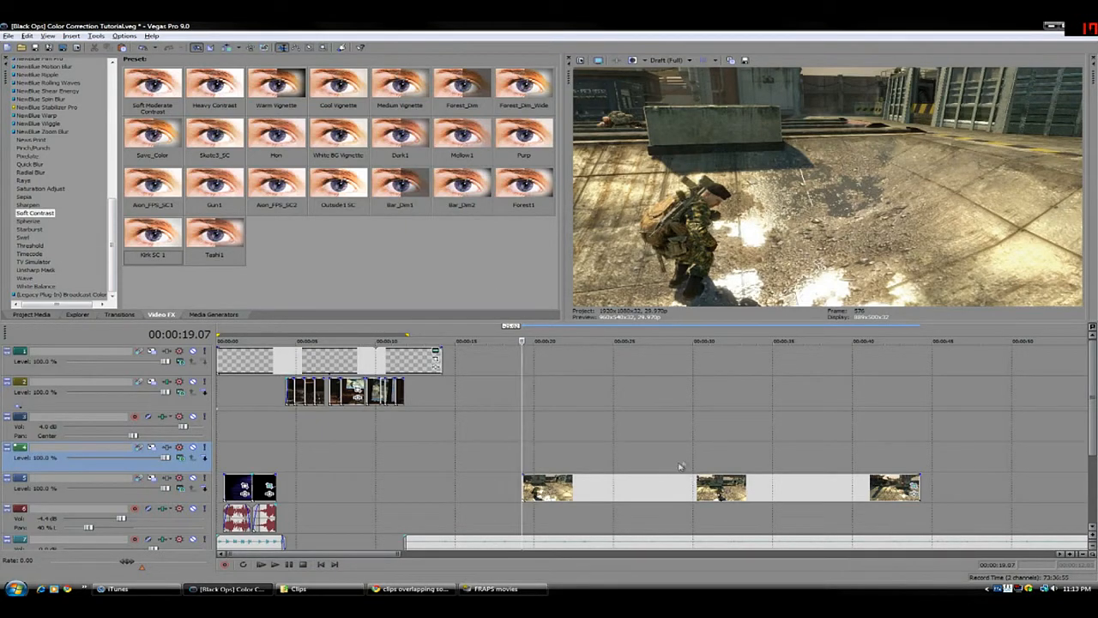
# Apply the Color Corrector effect with the Cool Mids preset to the gameplay clip on track 5
pyautogui.click(559, 460)
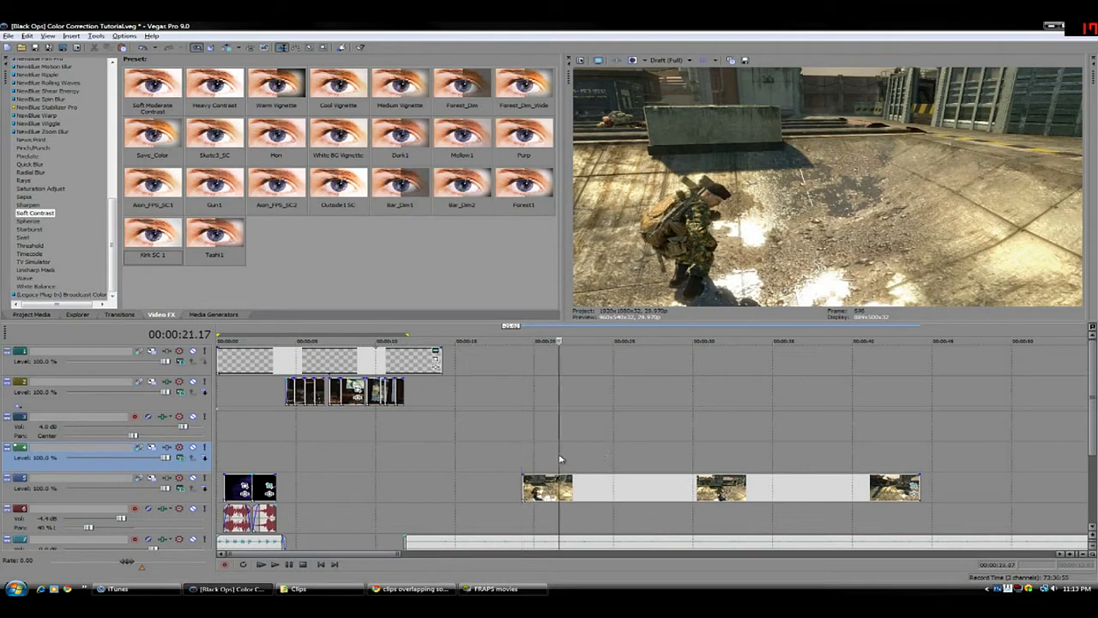
pyautogui.click(521, 455)
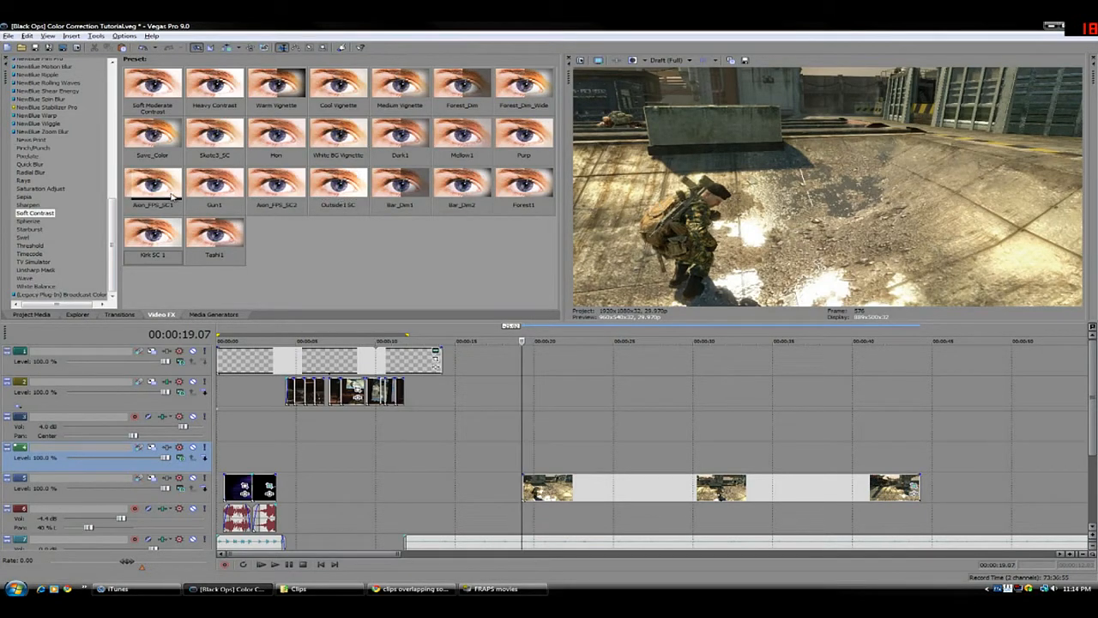
pyautogui.scroll(4, 79, 179)
pyautogui.scroll(10, 78, 179)
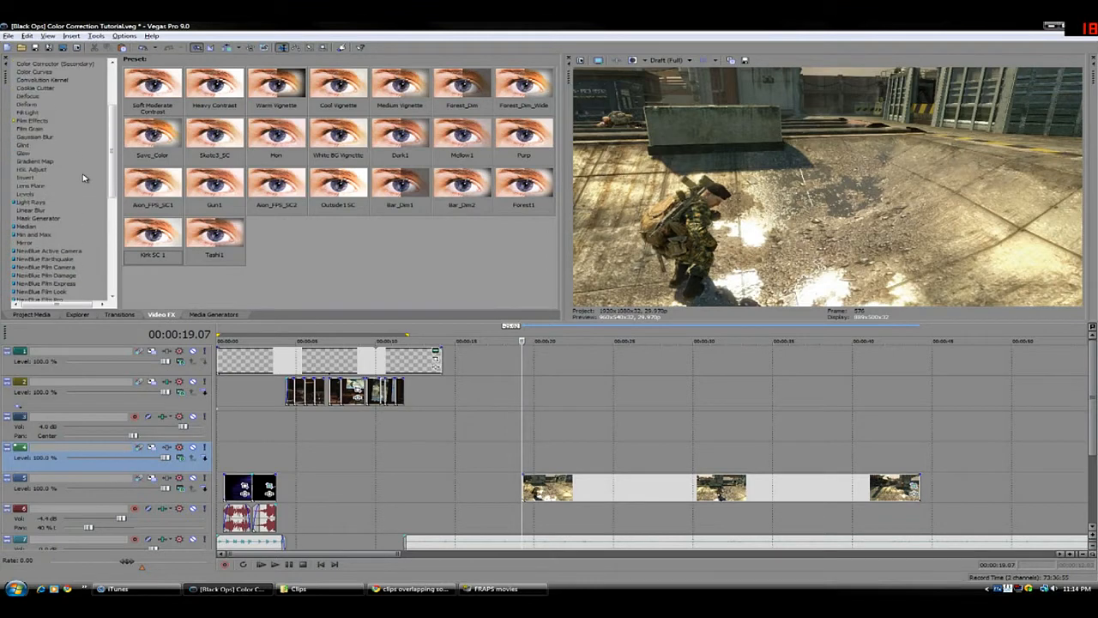
pyautogui.click(49, 147)
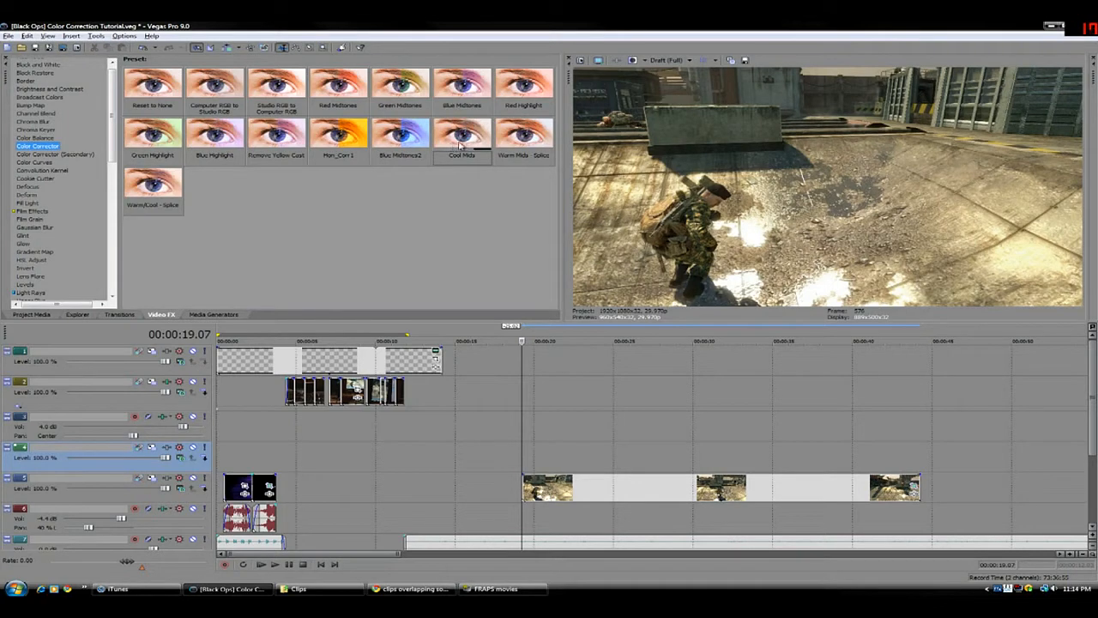
pyautogui.moveTo(464, 141); pyautogui.dragTo(566, 492)
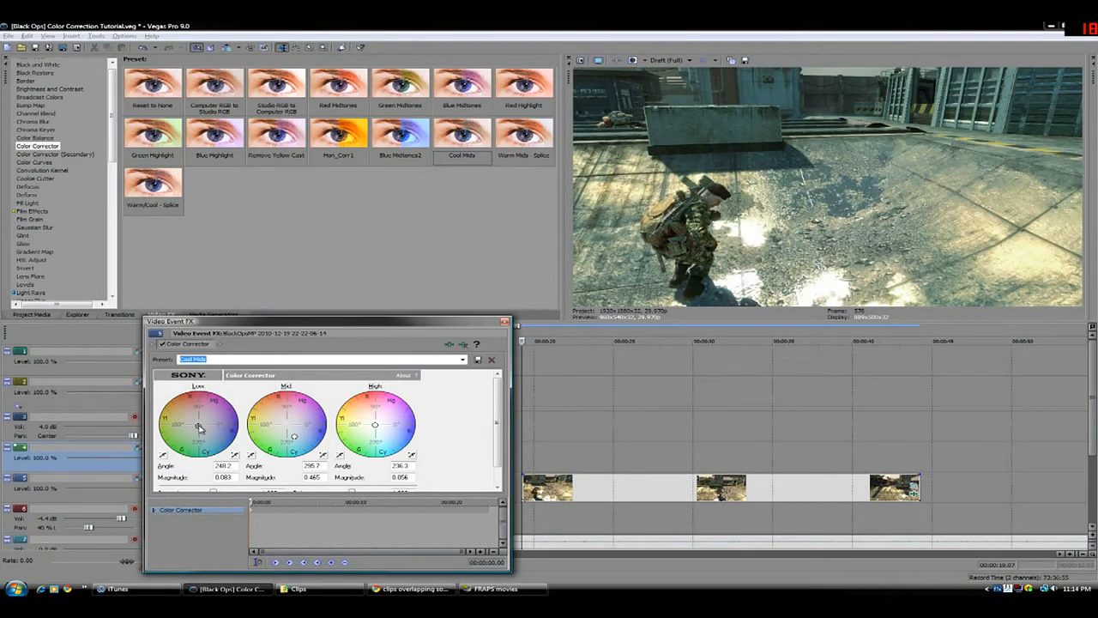
# Shift the Color Corrector wheels to angles of about 135 low, 304 mid and 225 high, comparing the clip with the effect off and on
pyautogui.moveTo(199, 428)
pyautogui.mouseDown()
pyautogui.moveTo(227, 403)
pyautogui.moveTo(199, 427)
pyautogui.mouseUp()
pyautogui.moveTo(383, 433)
pyautogui.mouseDown()
pyautogui.moveTo(391, 437)
pyautogui.moveTo(374, 425)
pyautogui.mouseUp()
pyautogui.moveTo(294, 438)
pyautogui.mouseDown()
pyautogui.moveTo(288, 426)
pyautogui.moveTo(314, 448)
pyautogui.moveTo(296, 437)
pyautogui.mouseUp()
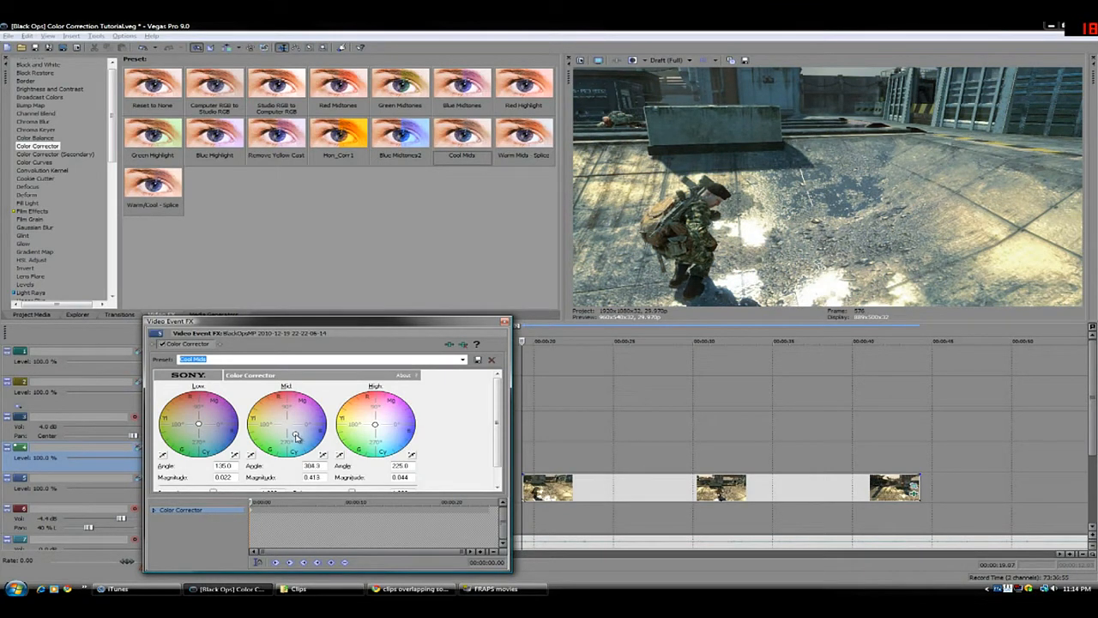
pyautogui.click(162, 345)
pyautogui.click(162, 345)
# Duplicate the corrected clip onto the empty track 4 above it, and disable the Color Corrector on the original clip
pyautogui.click(526, 492)
pyautogui.click(525, 460)
pyautogui.hotkey('ctrl', 'v')
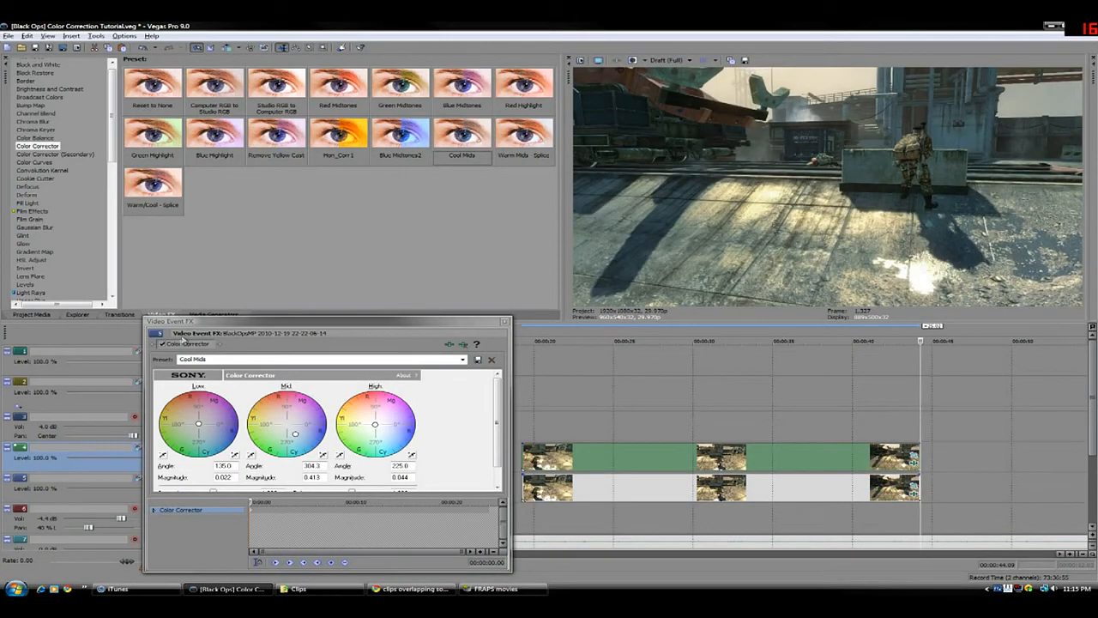
pyautogui.click(163, 344)
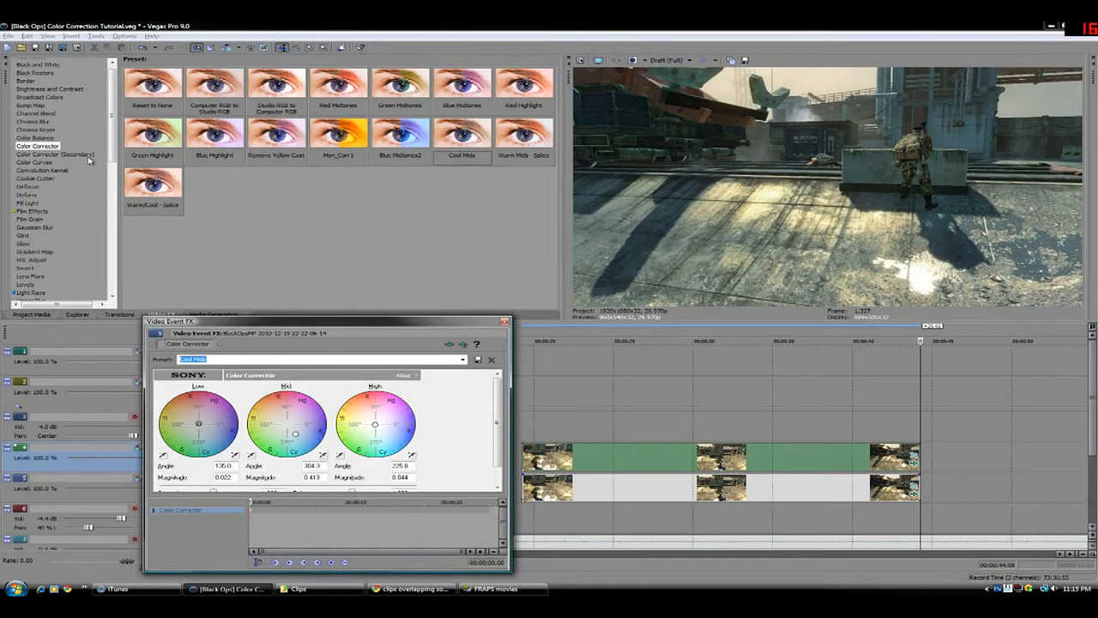
# Add the Soft Contrast effect with the Kirk SC 1 preset to the duplicate clip
pyautogui.moveTo(112, 156); pyautogui.dragTo(635, 467)
pyautogui.click(56, 268)
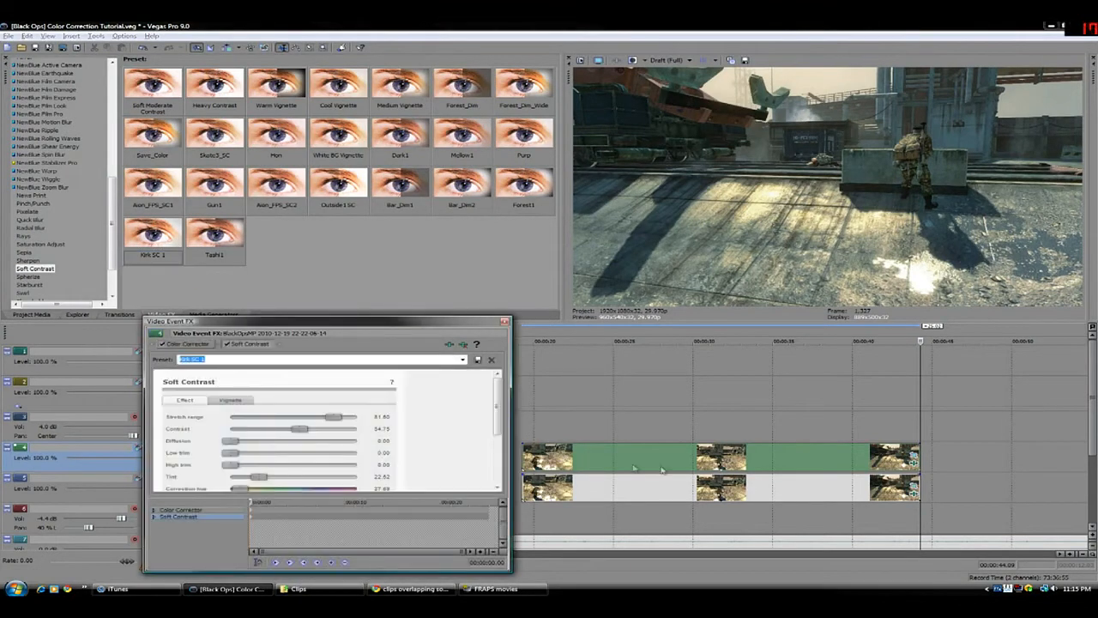
# Mask the duplicate clip in Event Pan/Crop with a closed four-point path around the part of the frame containing the soldier
pyautogui.click(569, 458)
pyautogui.click(914, 456)
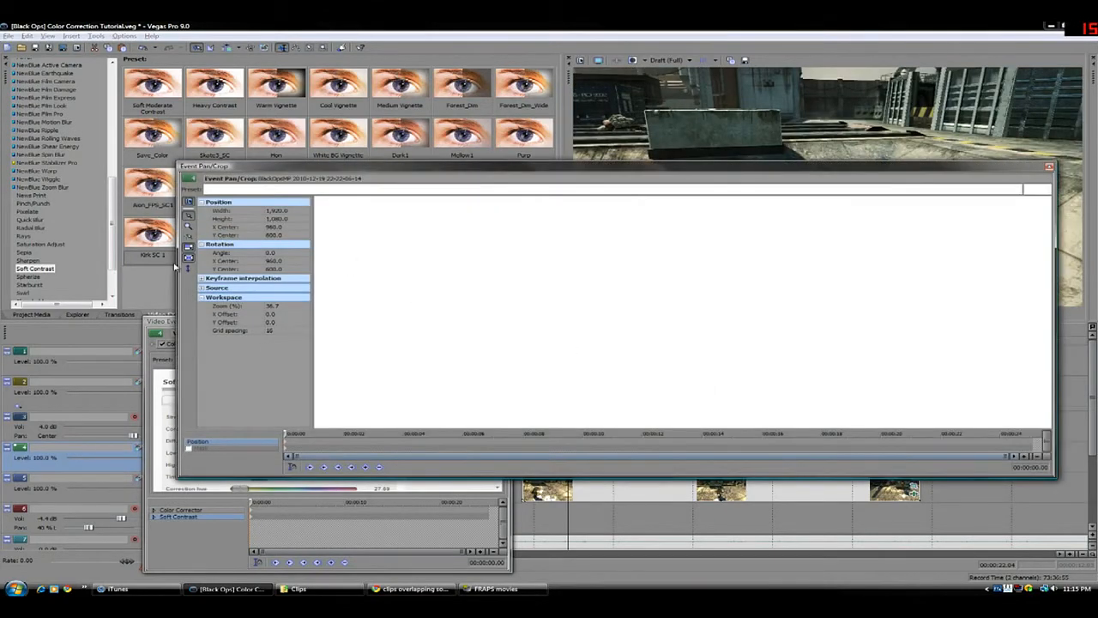
pyautogui.click(203, 447)
pyautogui.click(477, 203)
pyautogui.click(579, 199)
pyautogui.click(667, 423)
pyautogui.click(464, 423)
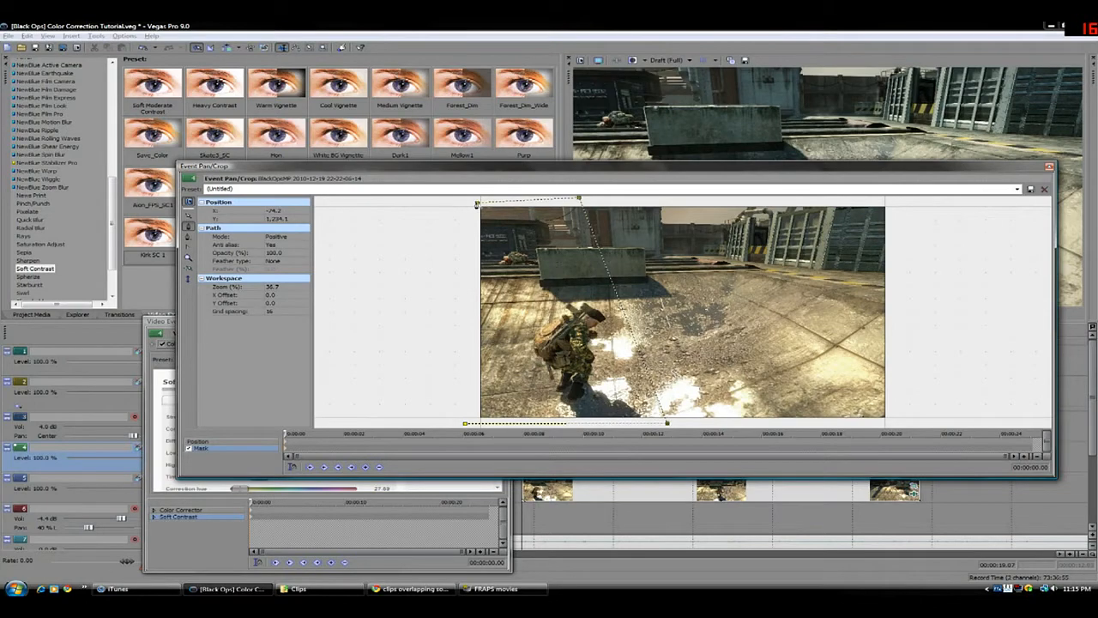
pyautogui.click(477, 204)
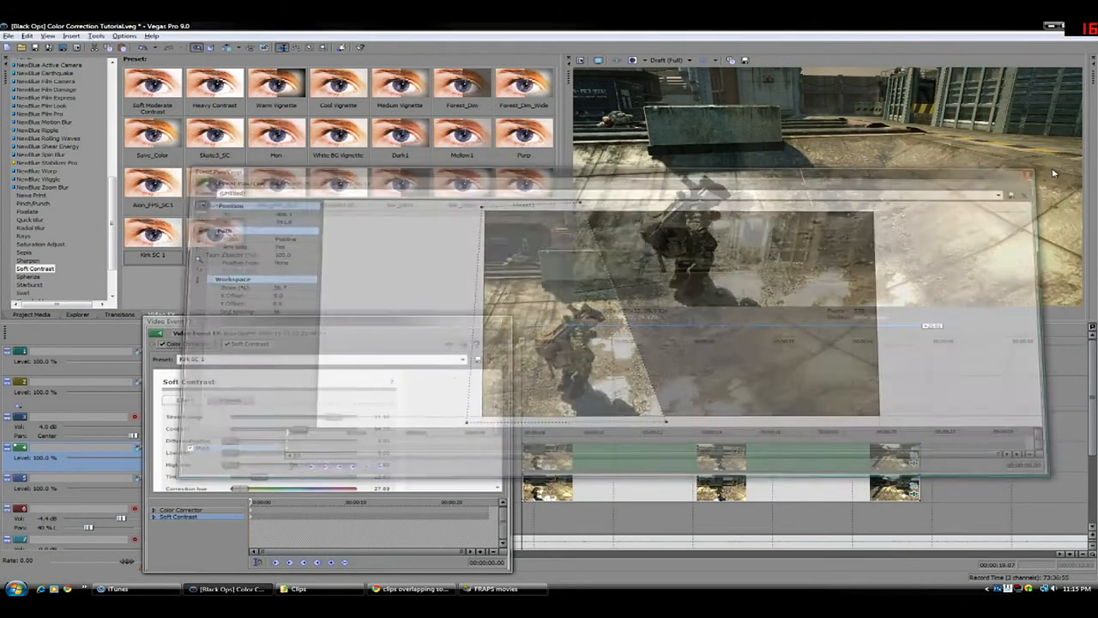
pyautogui.click(1049, 166)
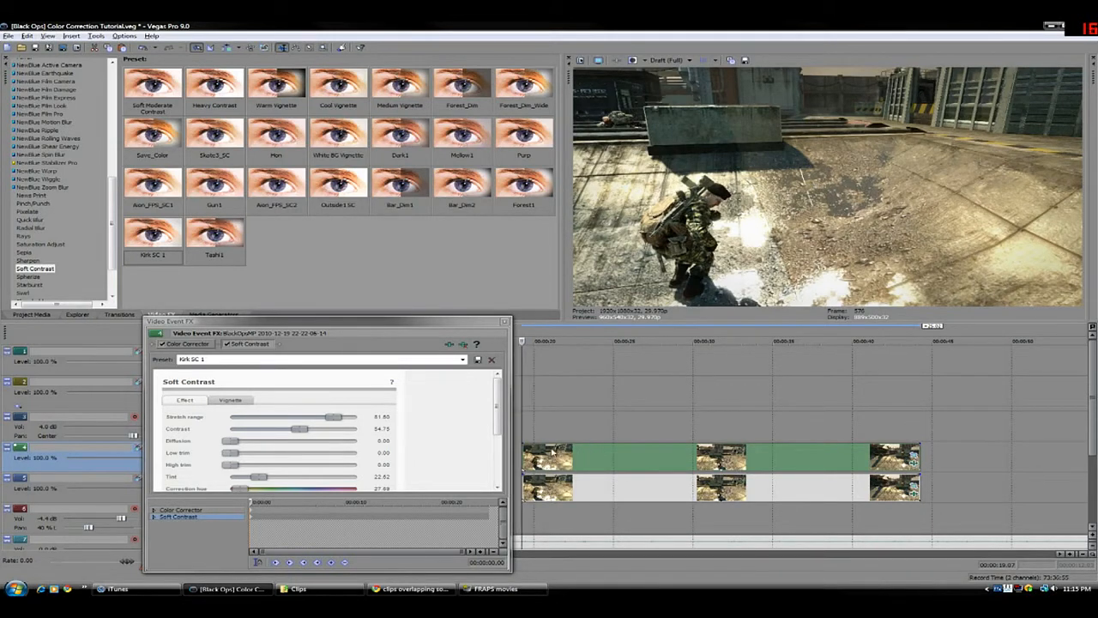
# Delete the masked duplicate clip and add a second Color Corrector with the Reset to None preset to the original clip
pyautogui.press('Delete')
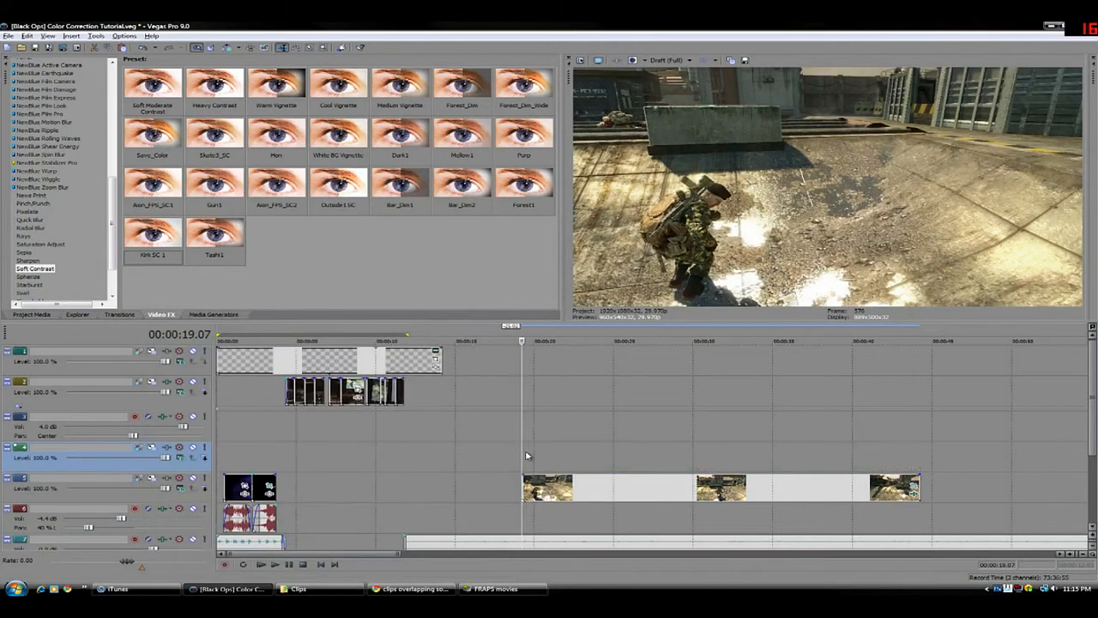
pyautogui.scroll(7, 99, 155)
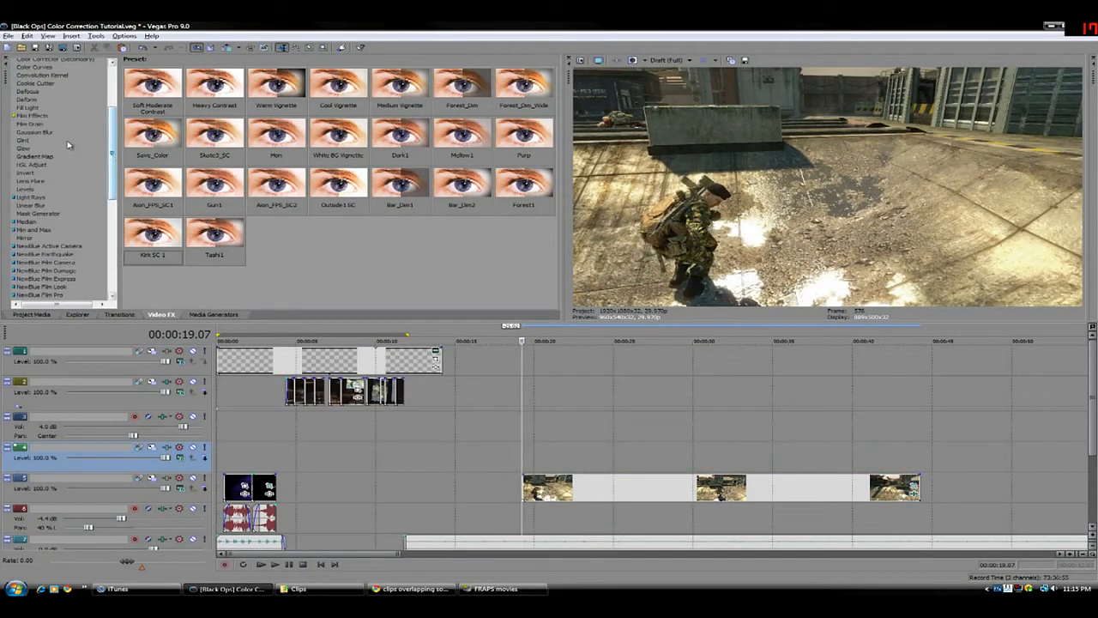
pyautogui.scroll(4, 70, 133)
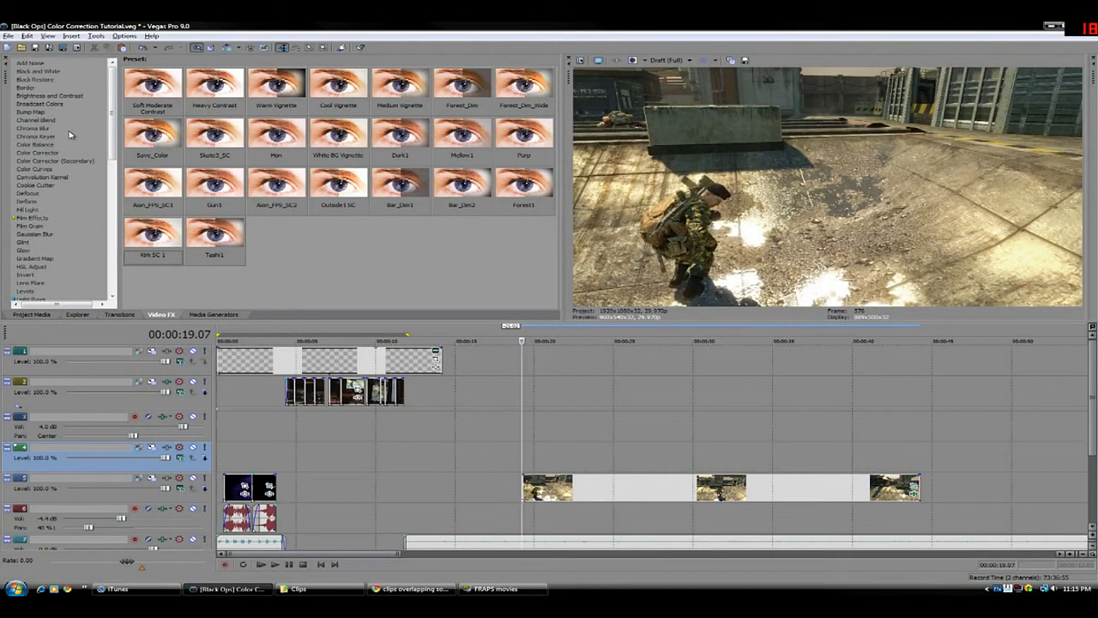
pyautogui.scroll(-1, 58, 141)
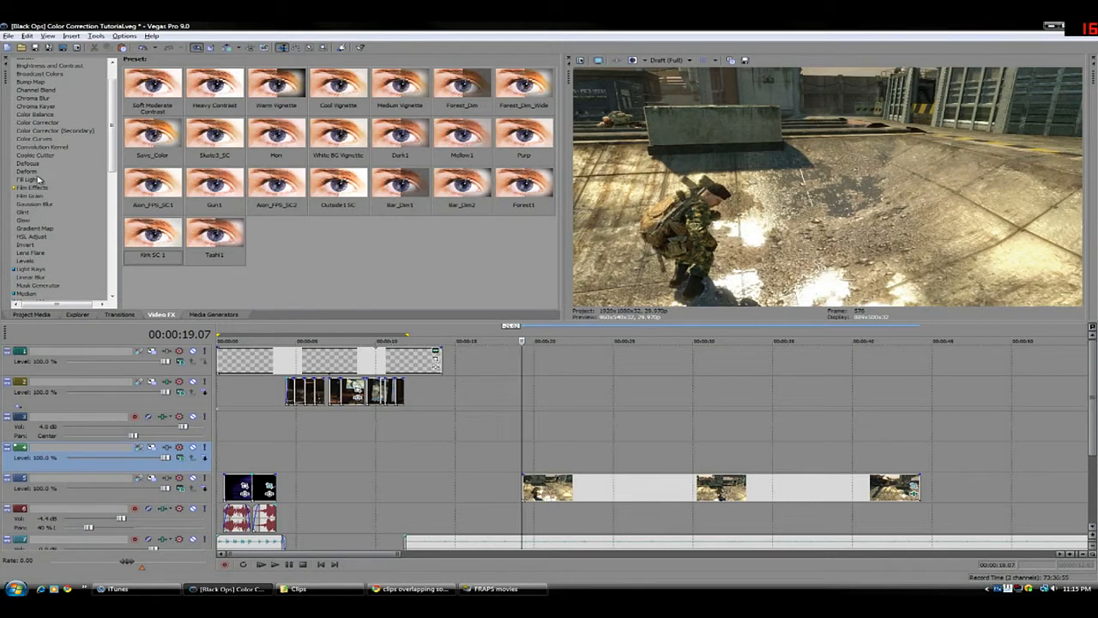
pyautogui.scroll(1, 38, 179)
pyautogui.click(40, 152)
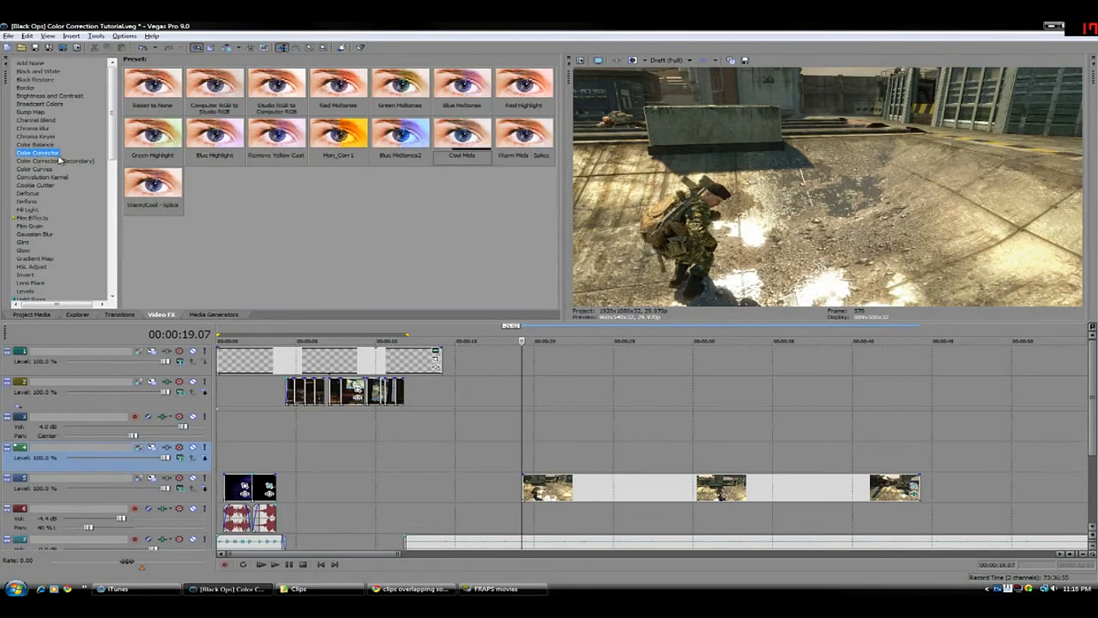
pyautogui.moveTo(149, 89); pyautogui.dragTo(544, 485)
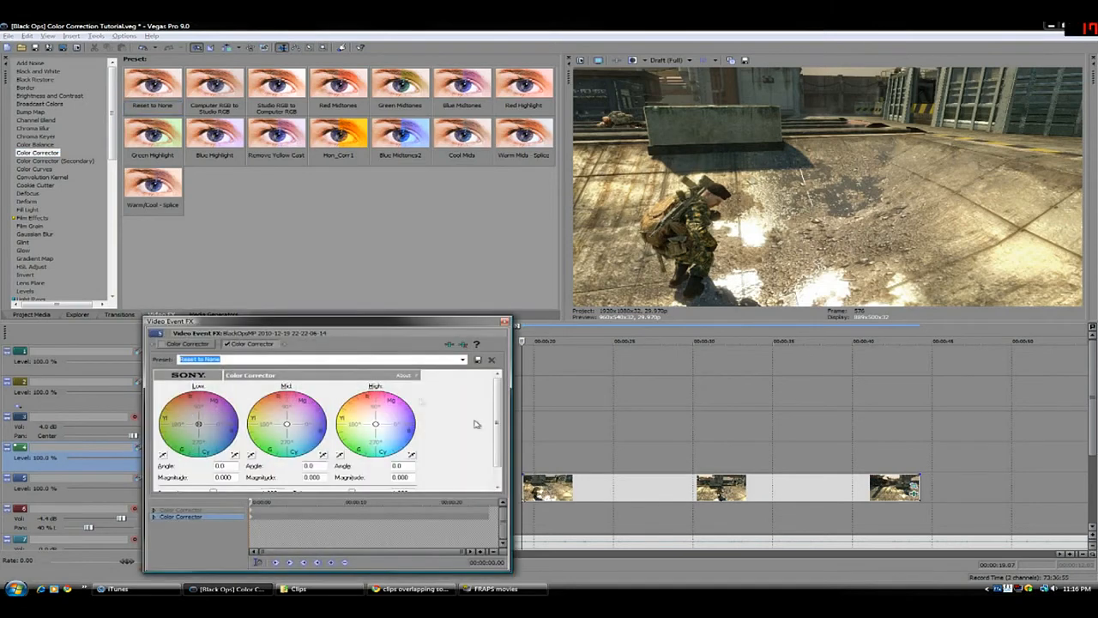
# Experiment with the new Color Corrector's wheels, ending at angles of about 47 low, 313 mid and 133 high, and compare the effect off and on
pyautogui.moveTo(287, 429)
pyautogui.mouseDown()
pyautogui.moveTo(311, 449)
pyautogui.moveTo(295, 435)
pyautogui.mouseUp()
pyautogui.moveTo(295, 435); pyautogui.dragTo(282, 421)
pyautogui.moveTo(376, 425); pyautogui.dragTo(389, 437)
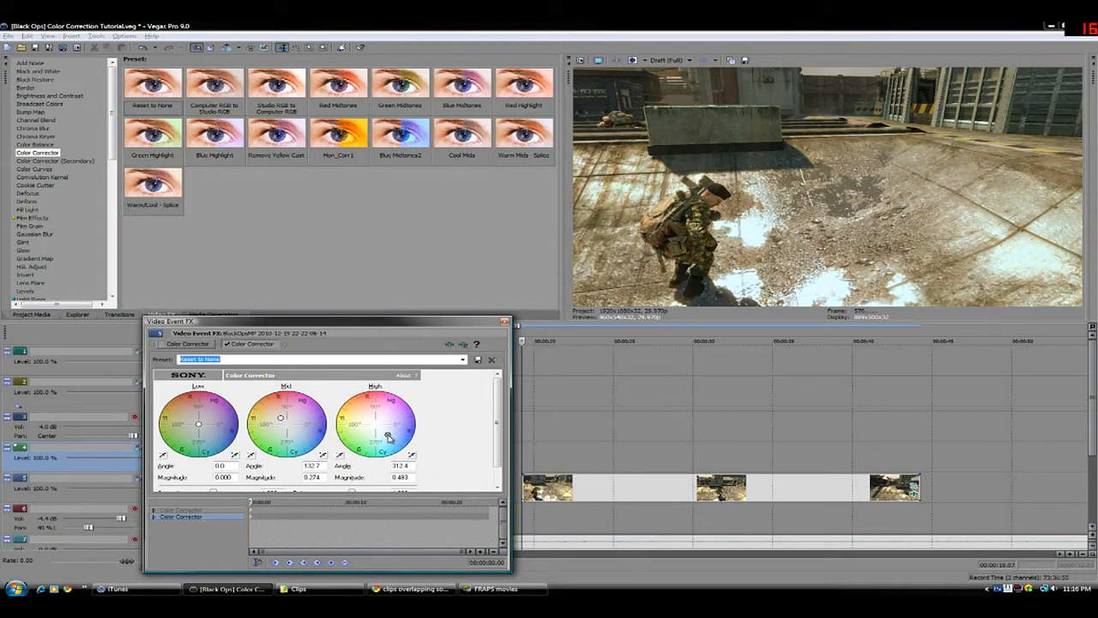
pyautogui.moveTo(281, 419); pyautogui.dragTo(294, 428)
pyautogui.moveTo(388, 438); pyautogui.dragTo(366, 418)
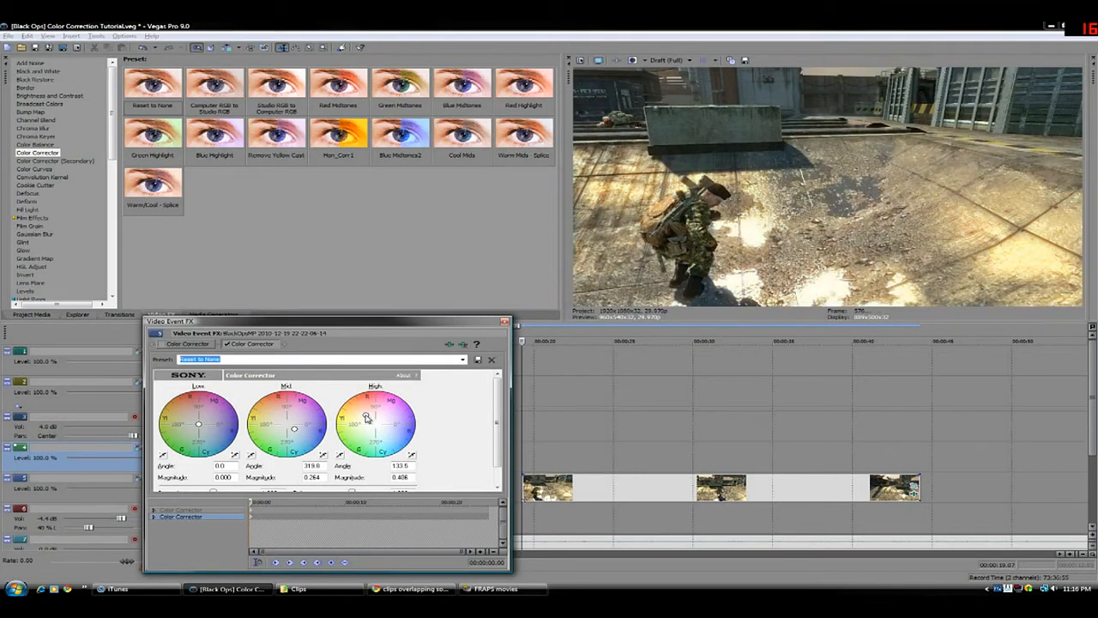
pyautogui.moveTo(295, 428); pyautogui.dragTo(297, 435)
pyautogui.moveTo(199, 426); pyautogui.dragTo(206, 417)
pyautogui.click(227, 344)
pyautogui.click(227, 345)
pyautogui.click(228, 344)
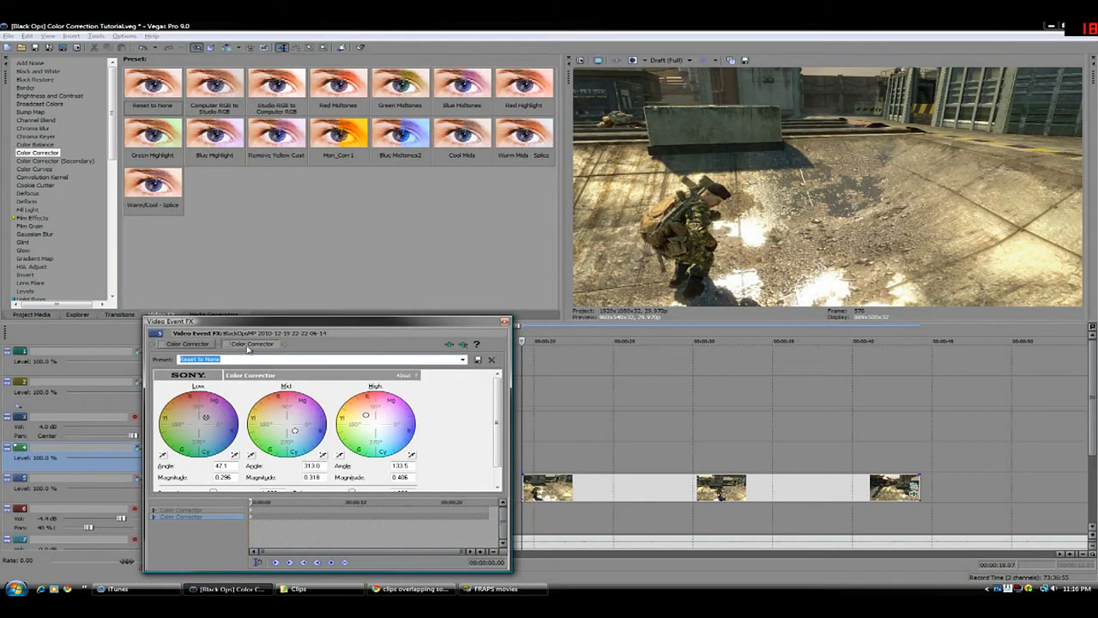
# Remove both Color Corrector effects from the gameplay clip
pyautogui.rightClick(248, 347)
pyautogui.click(282, 388)
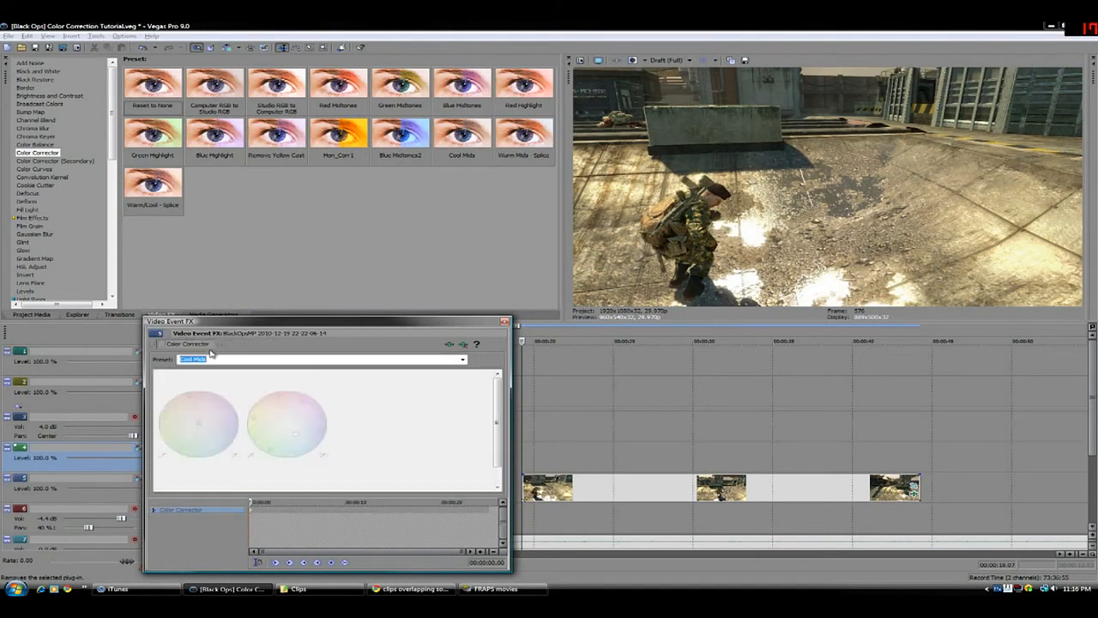
pyautogui.rightClick(203, 344)
pyautogui.click(237, 382)
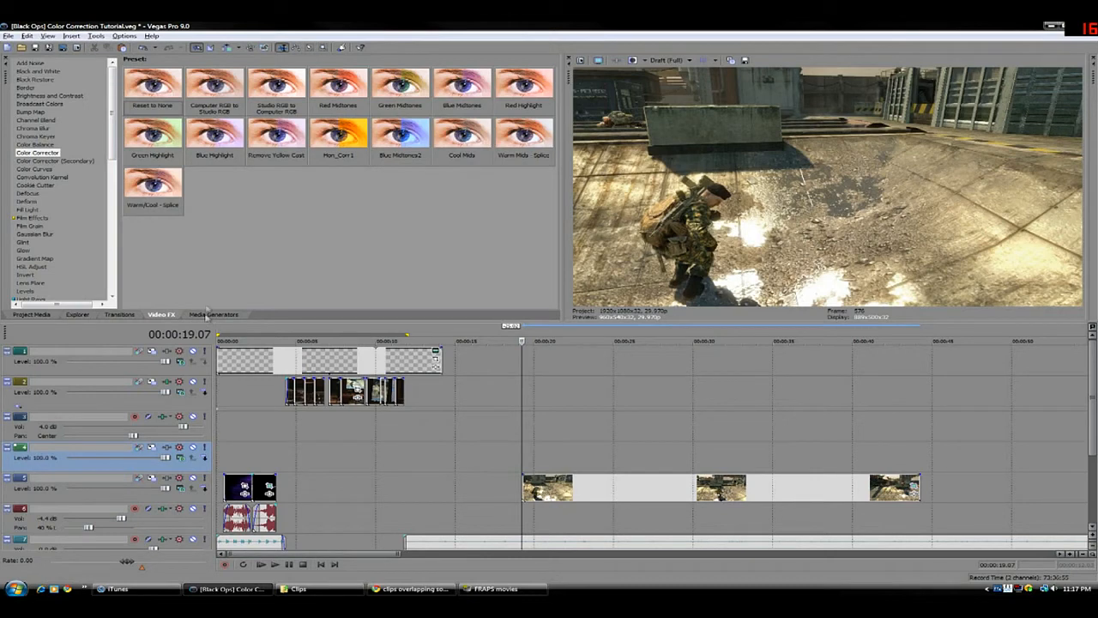
# Apply the Color Curves effect with the Kirk curves 1 preset to the gameplay clip
pyautogui.scroll(-2, 110, 197)
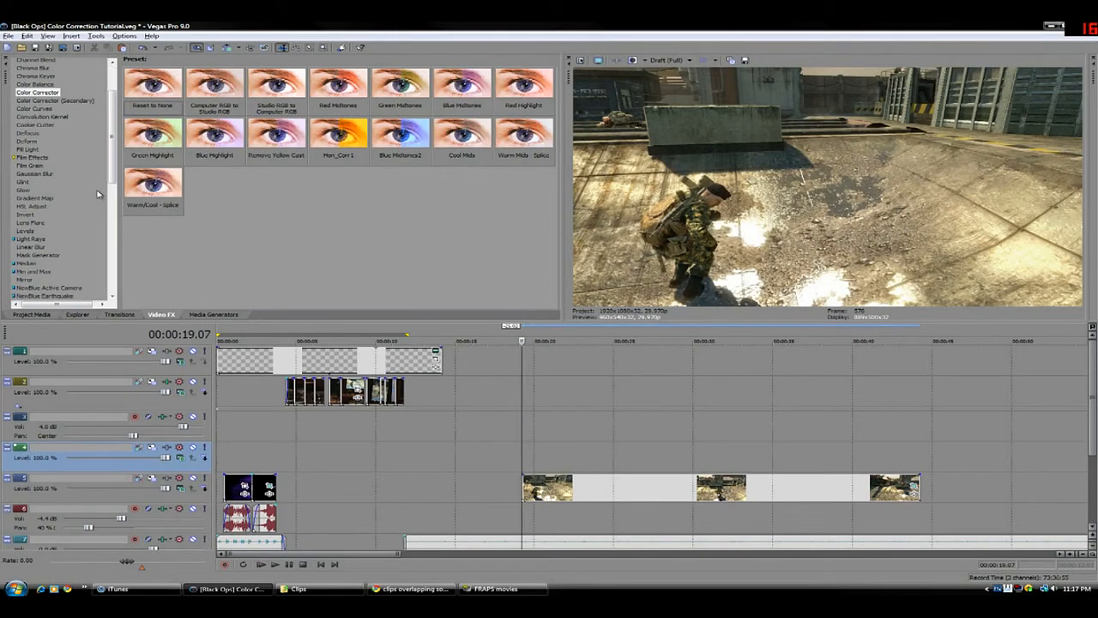
pyautogui.scroll(2, 52, 159)
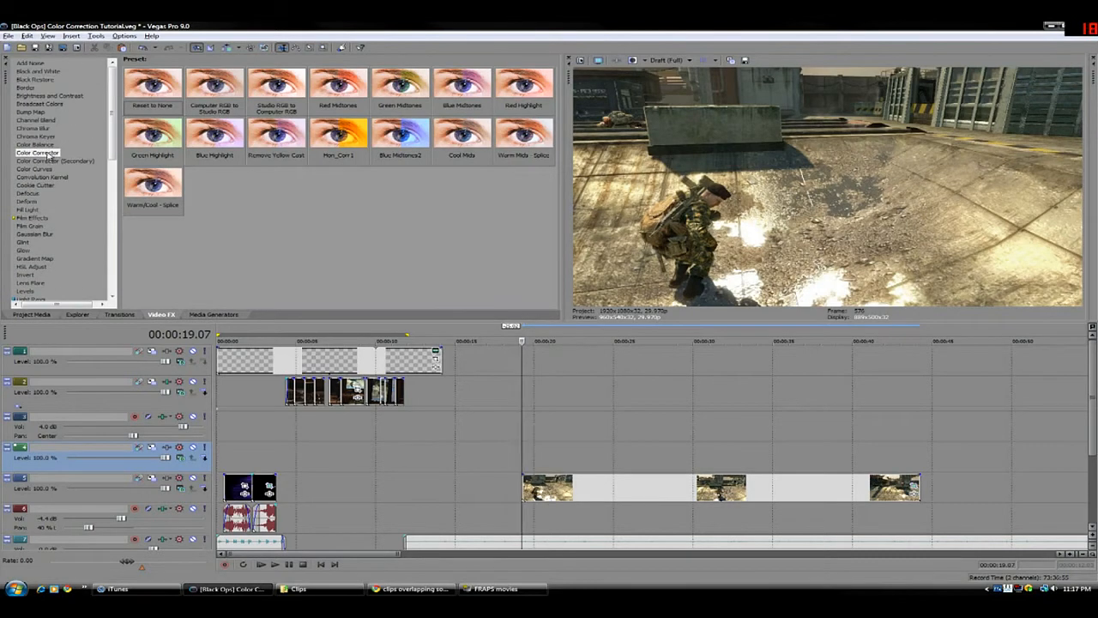
pyautogui.click(40, 169)
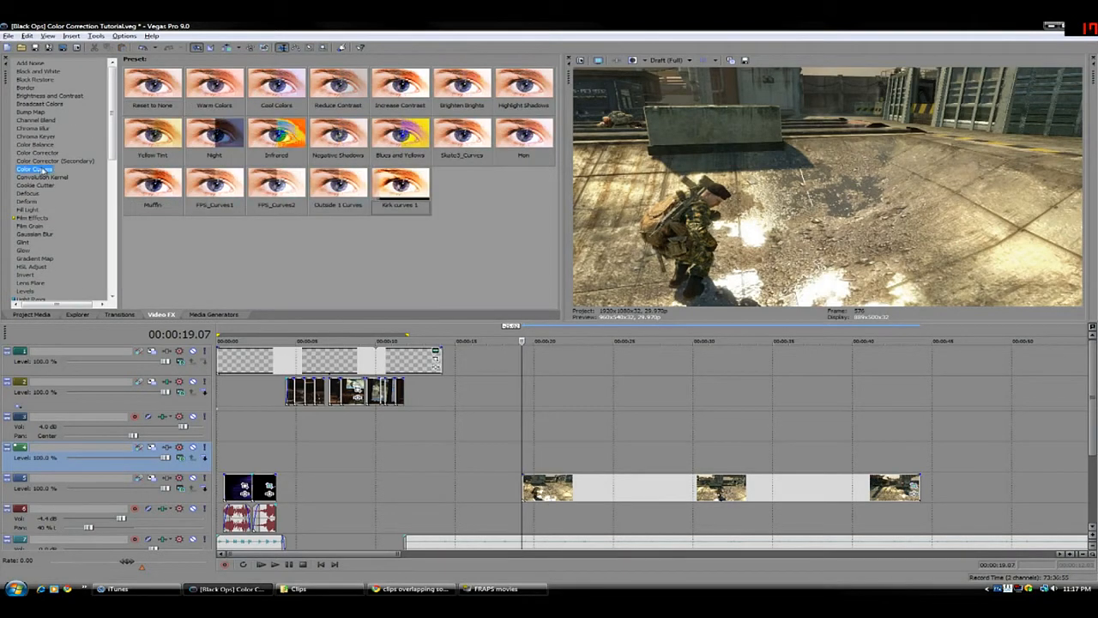
pyautogui.moveTo(393, 184); pyautogui.dragTo(532, 486)
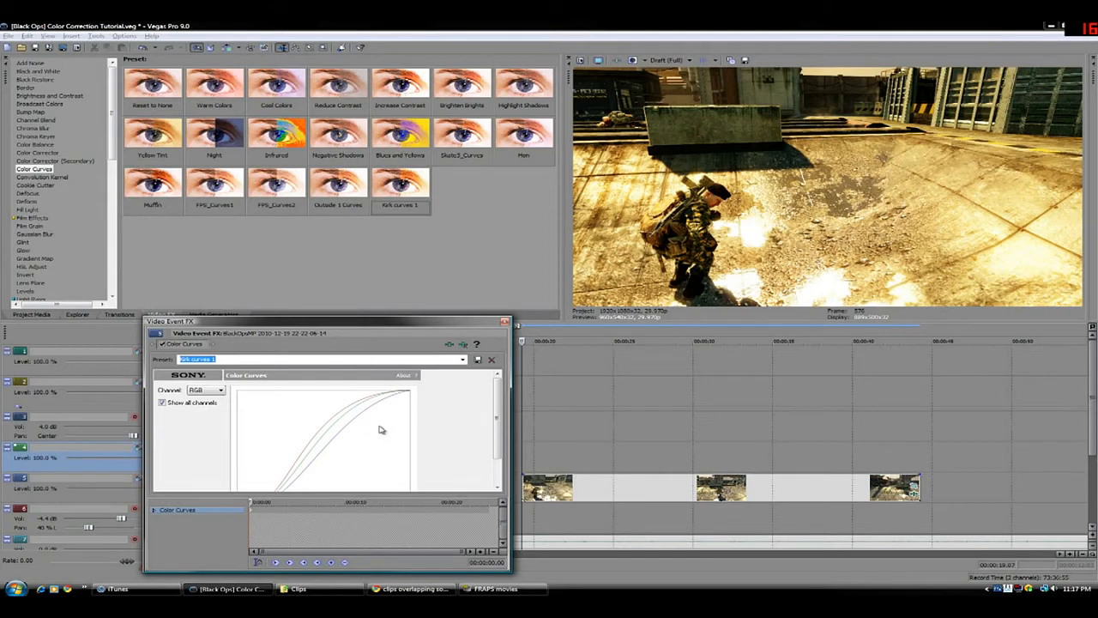
# Examine the individual channel curves of the Color Curves effect, starting with Red
pyautogui.click(195, 391)
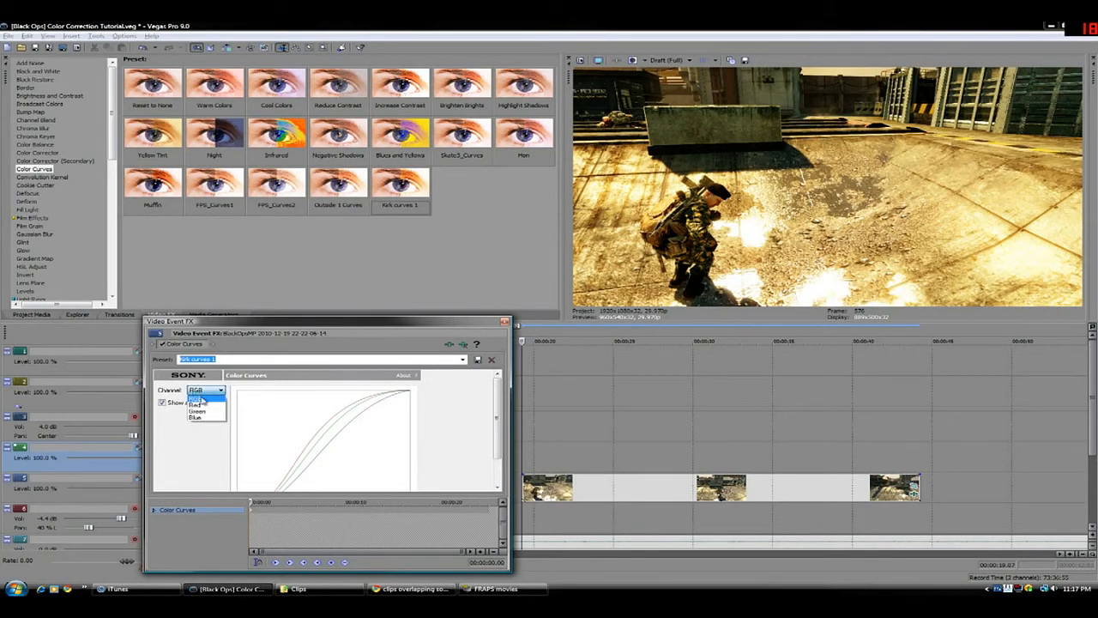
pyautogui.click(196, 404)
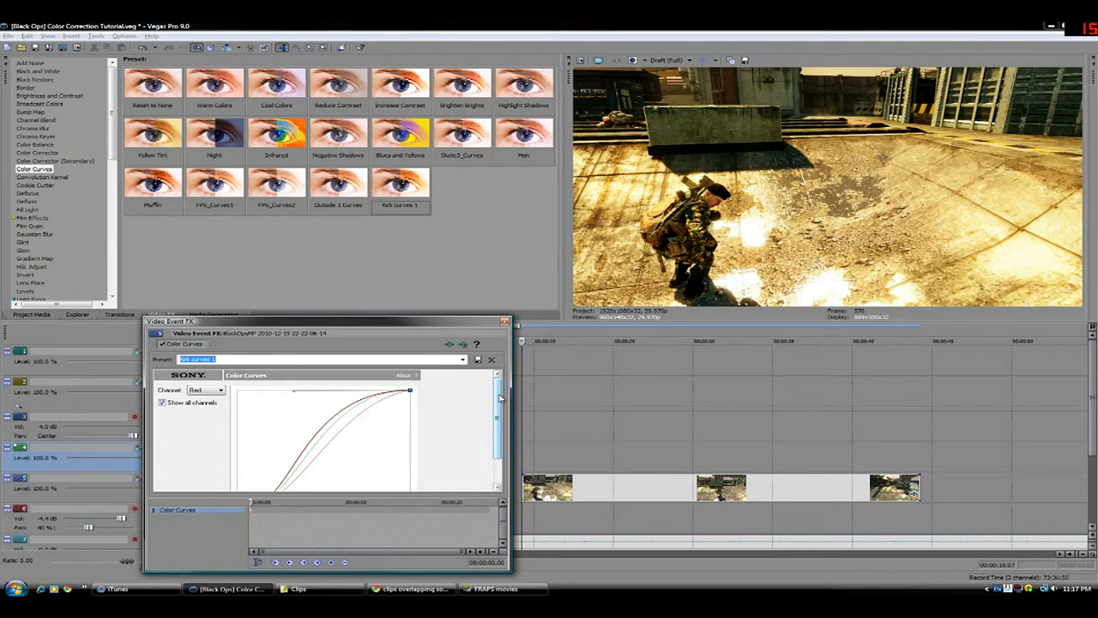
pyautogui.scroll(-3, 501, 398)
# Add the Saturation Adjust effect with the Kirk sat 1 preset to the clip's effect chain
pyautogui.moveTo(108, 153); pyautogui.dragTo(110, 254)
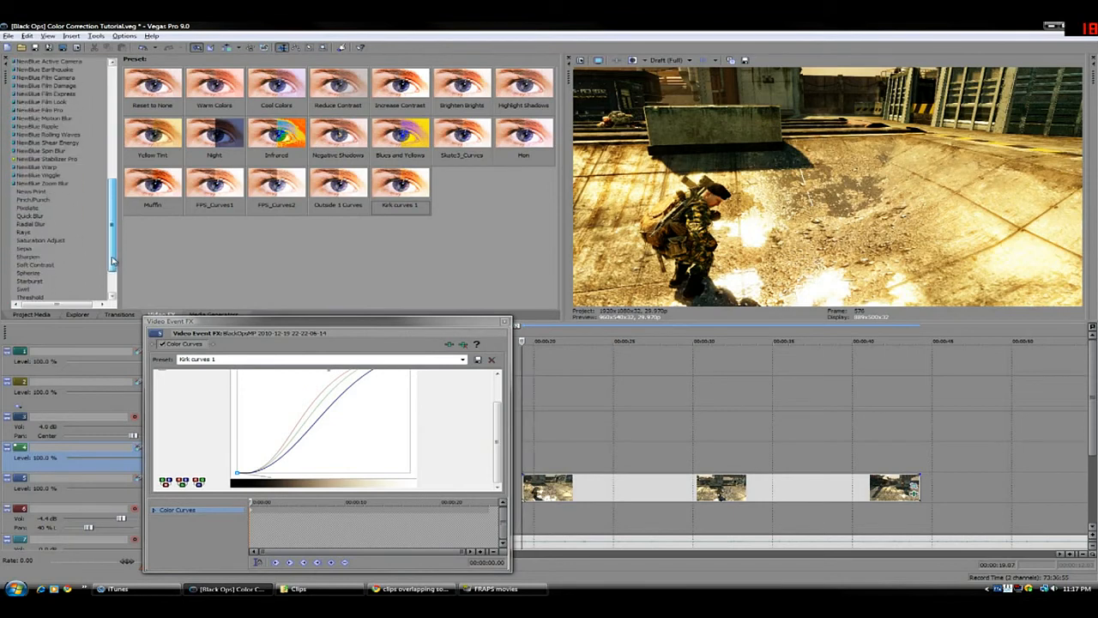
pyautogui.click(49, 241)
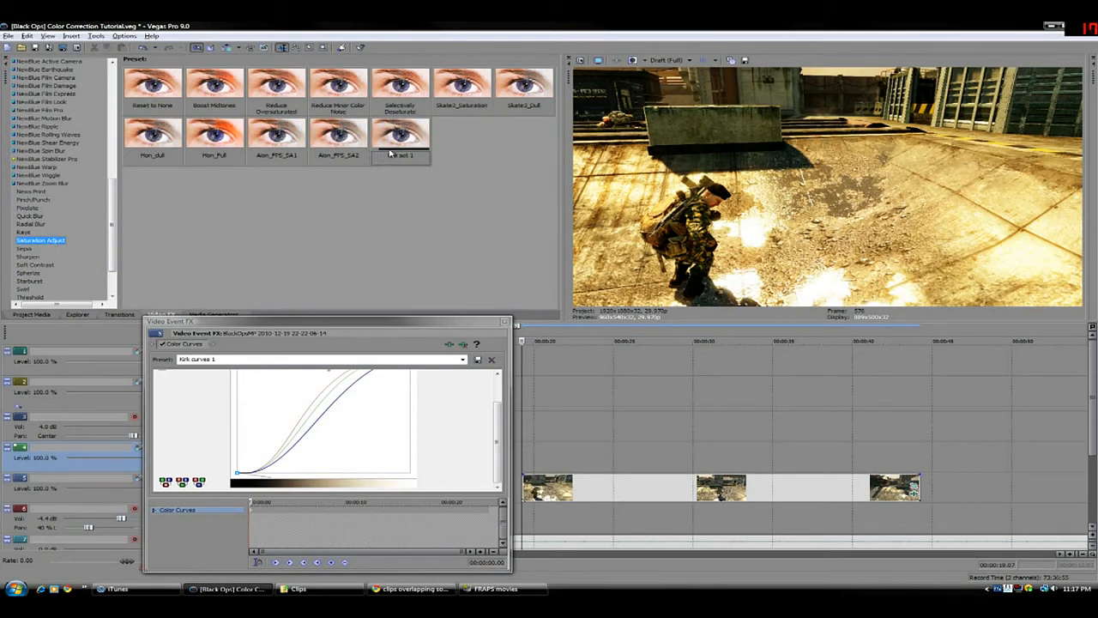
pyautogui.moveTo(390, 152); pyautogui.dragTo(399, 373)
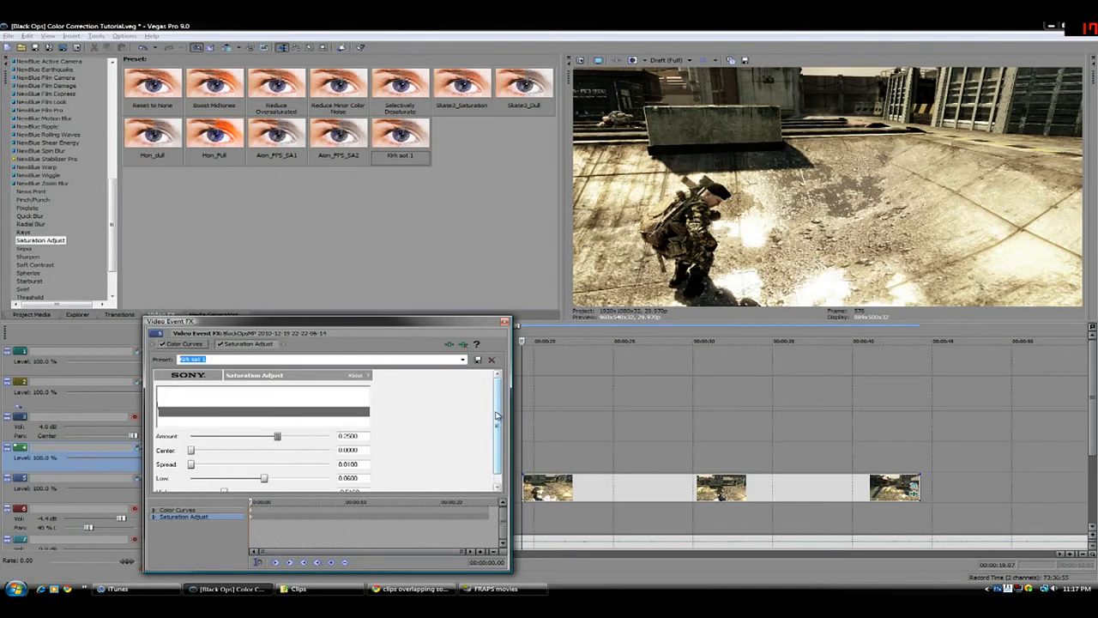
# Review the Saturation Adjust settings and compare the clip with Color Curves and Saturation Adjust bypassed and re-enabled
pyautogui.moveTo(497, 415); pyautogui.dragTo(494, 425)
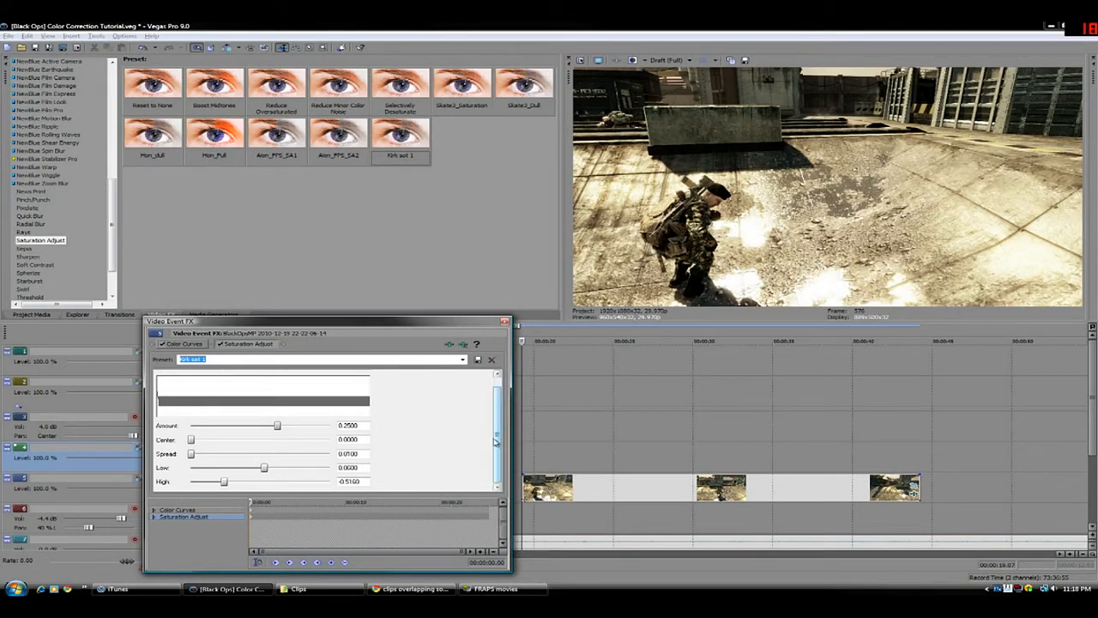
pyautogui.moveTo(497, 443); pyautogui.dragTo(499, 436)
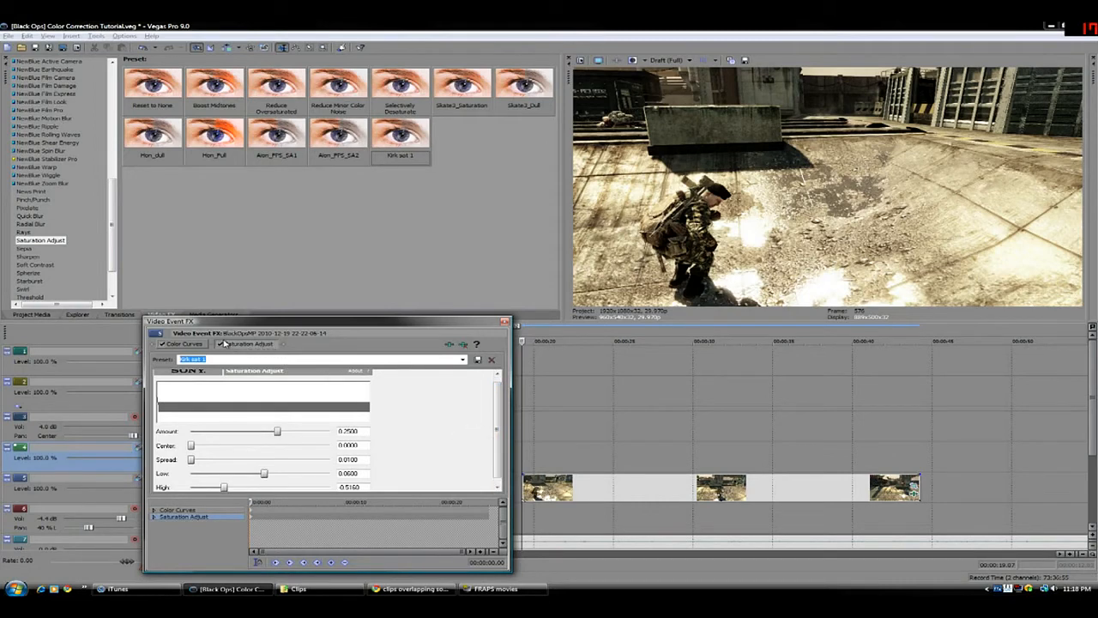
pyautogui.click(164, 344)
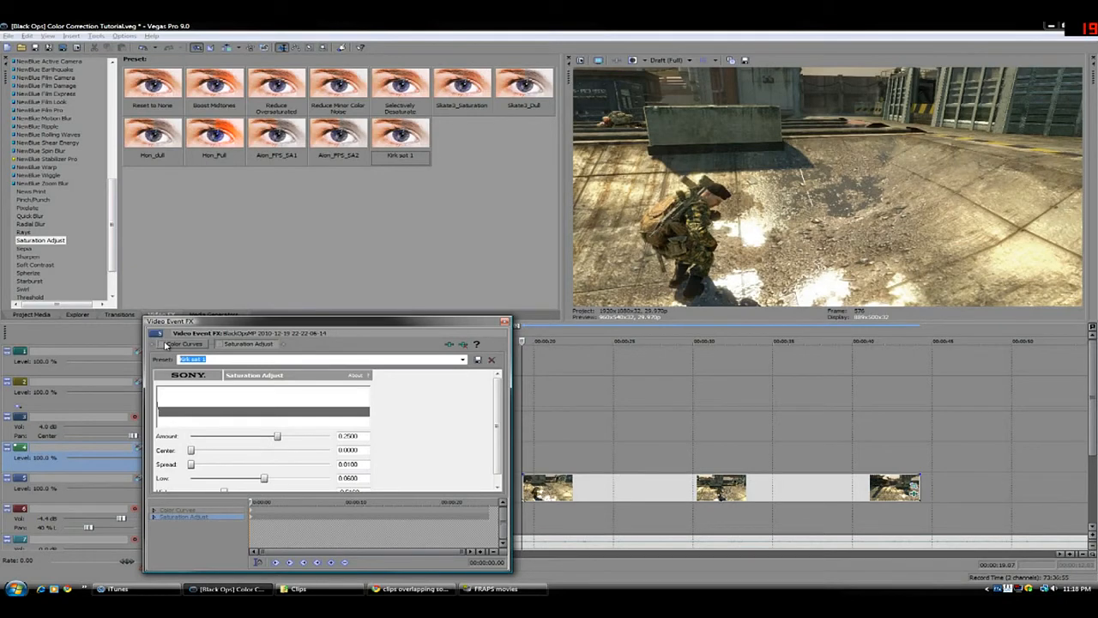
pyautogui.click(166, 344)
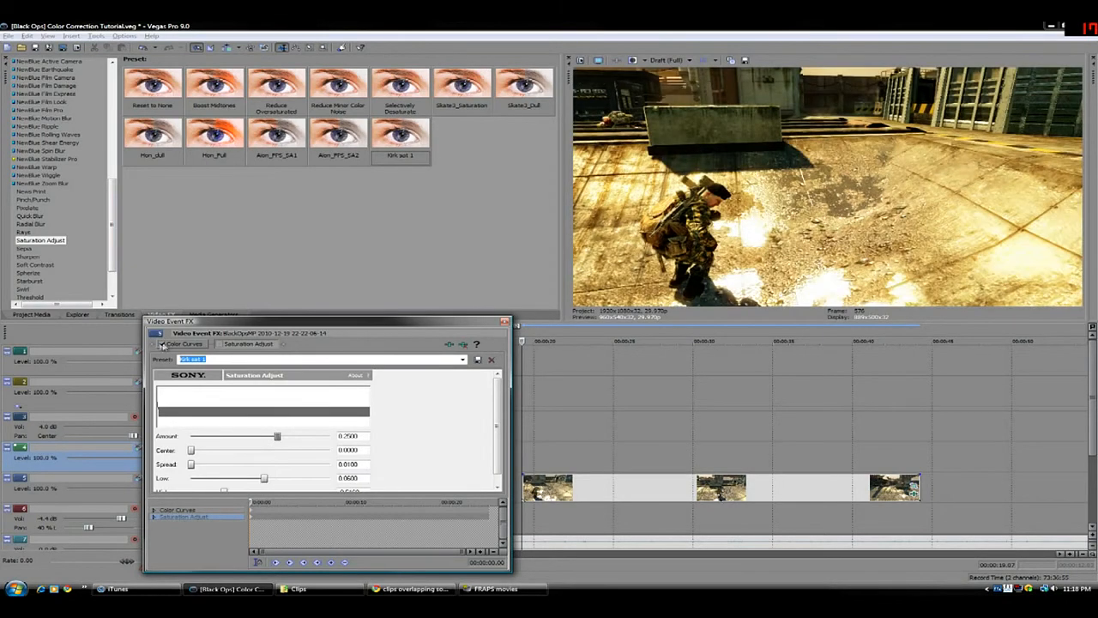
pyautogui.click(217, 345)
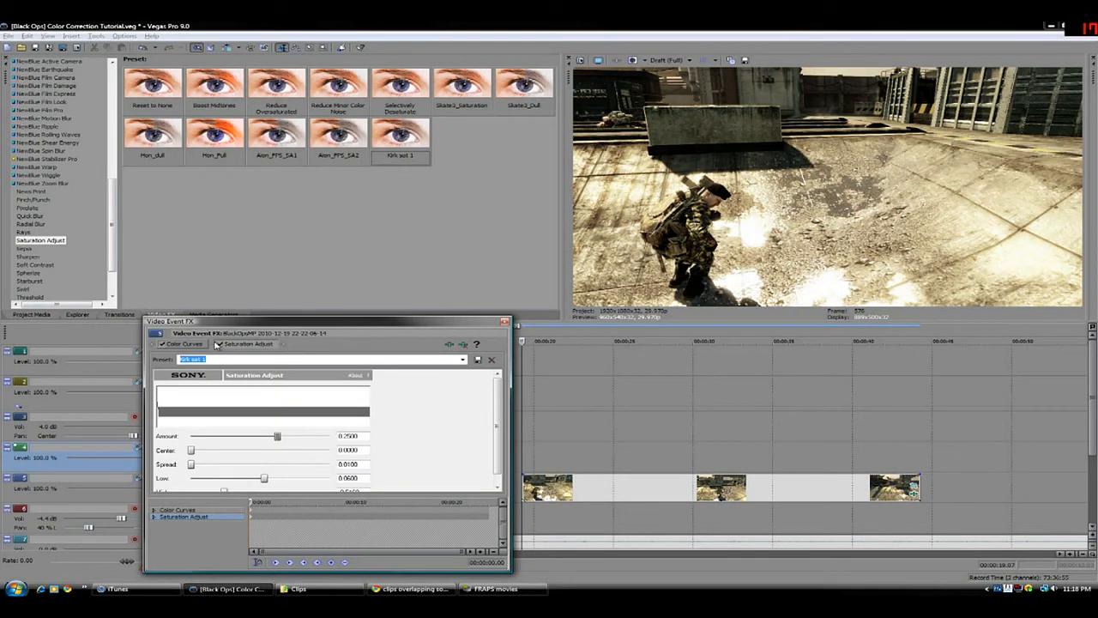
# Try Low -0.0620 and High -0.5400 in Saturation Adjust, discarding them by removing the effect and re-adding it with the Kirk sat 1 preset
pyautogui.click(500, 441)
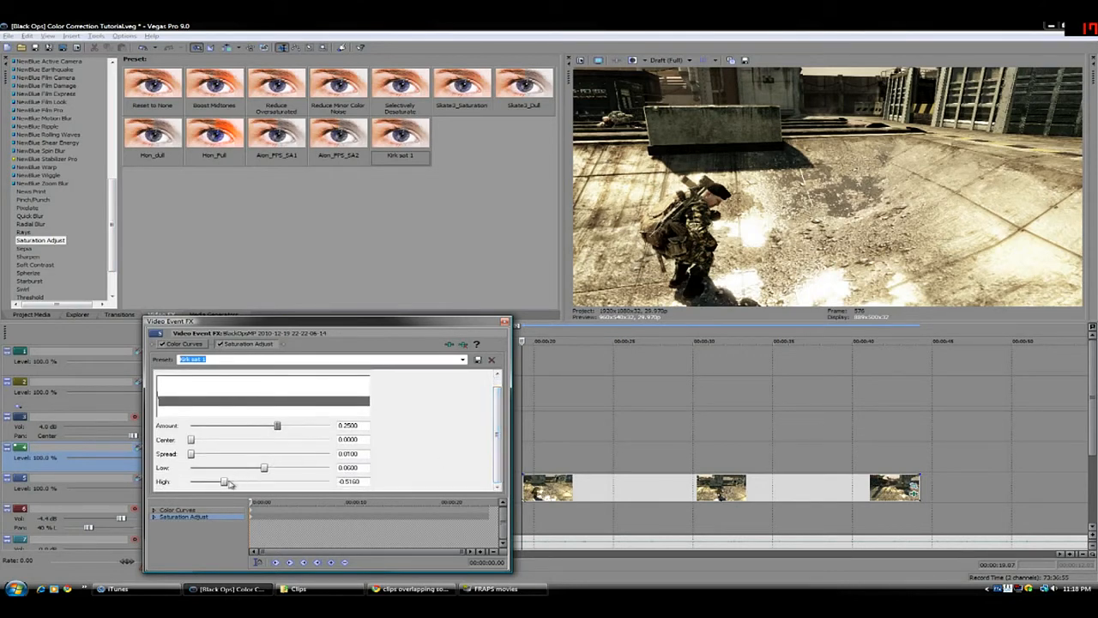
pyautogui.moveTo(225, 484); pyautogui.dragTo(255, 468)
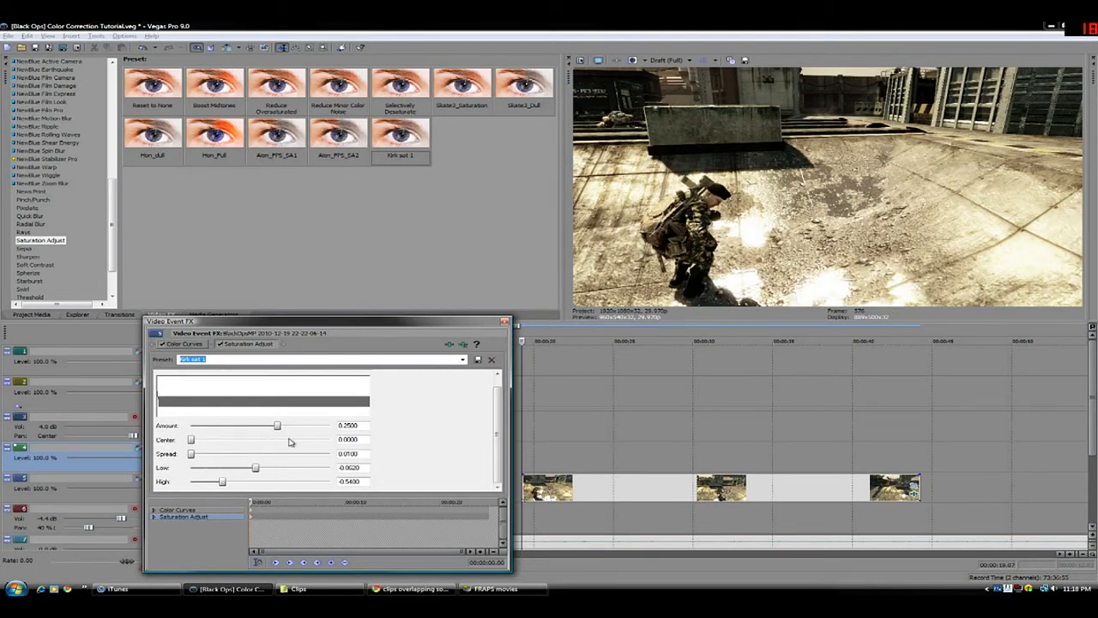
pyautogui.rightClick(254, 345)
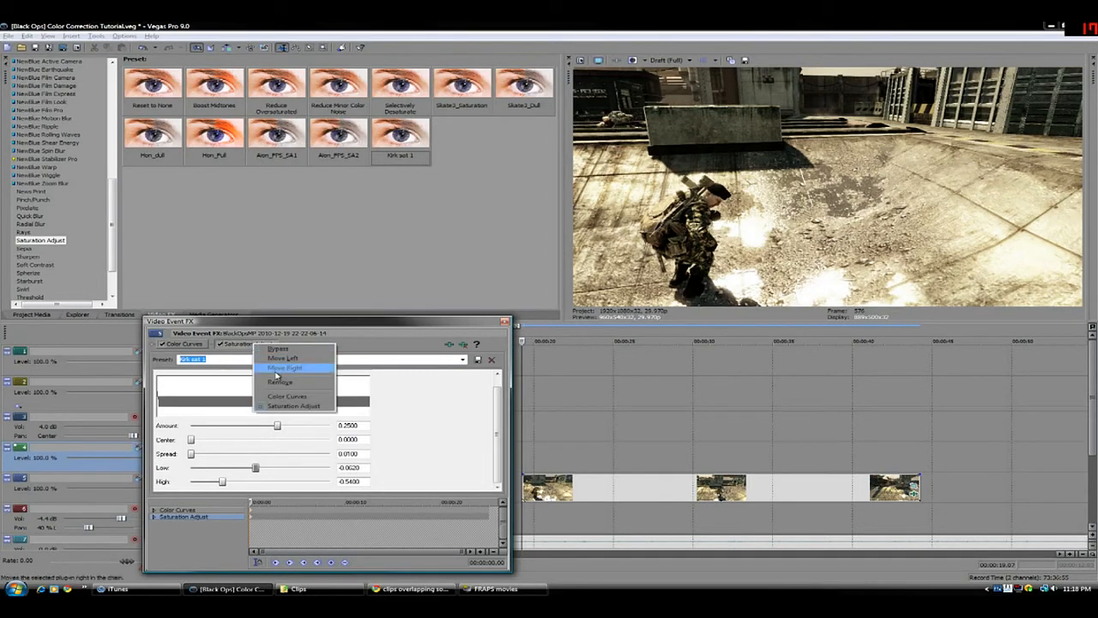
pyautogui.click(281, 383)
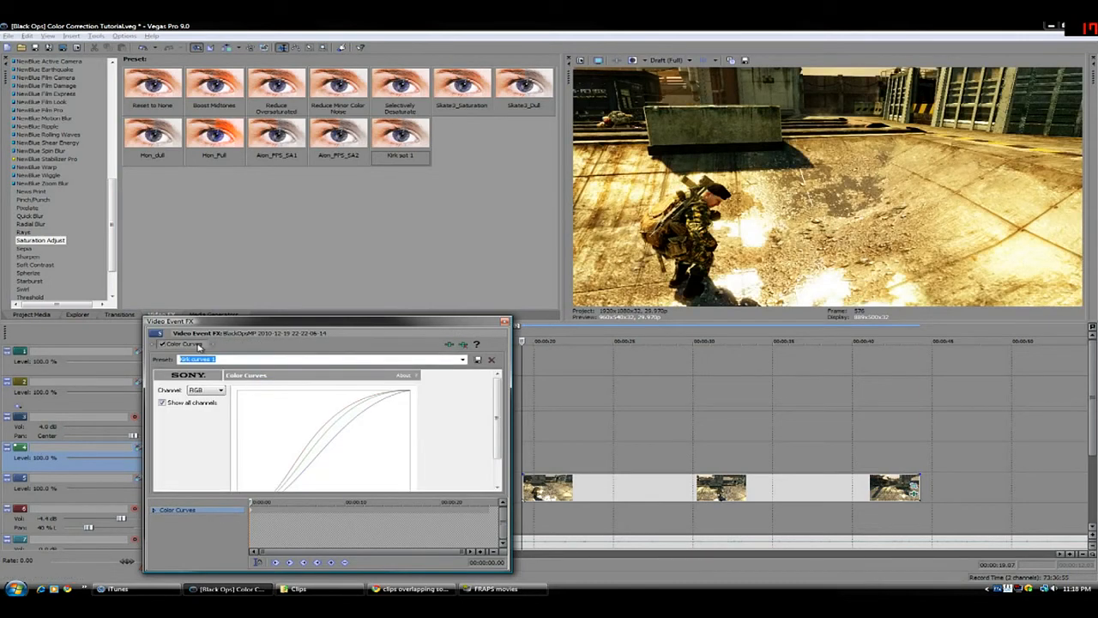
pyautogui.moveTo(400, 141); pyautogui.dragTo(458, 421)
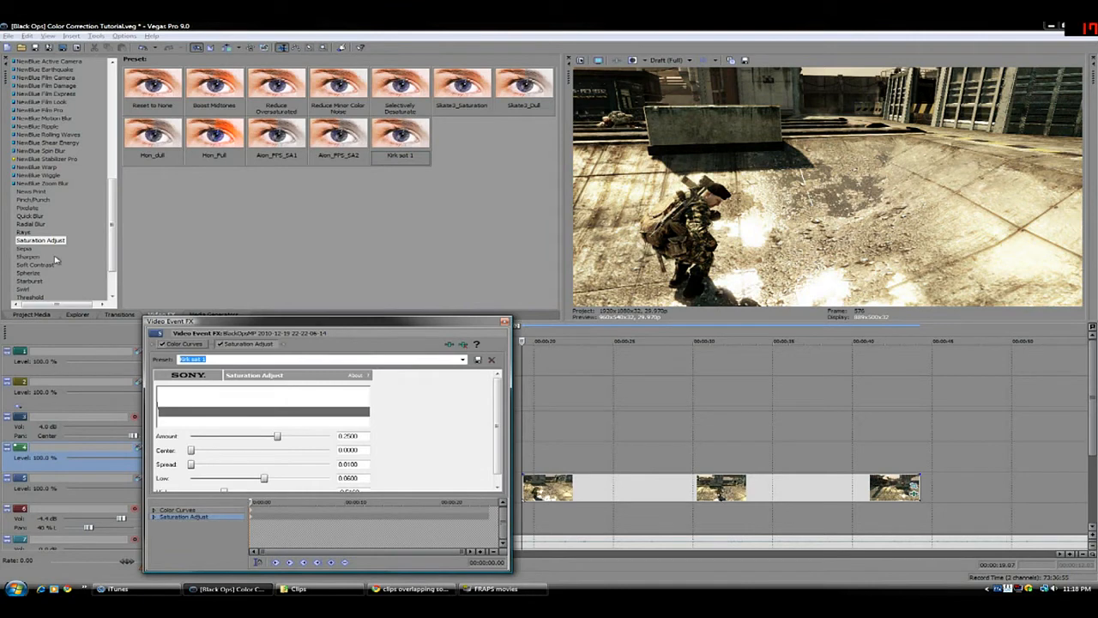
# Add the Soft Contrast effect with the Cool Vignette preset to the clip and lower its Contrast to about 22
pyautogui.click(36, 266)
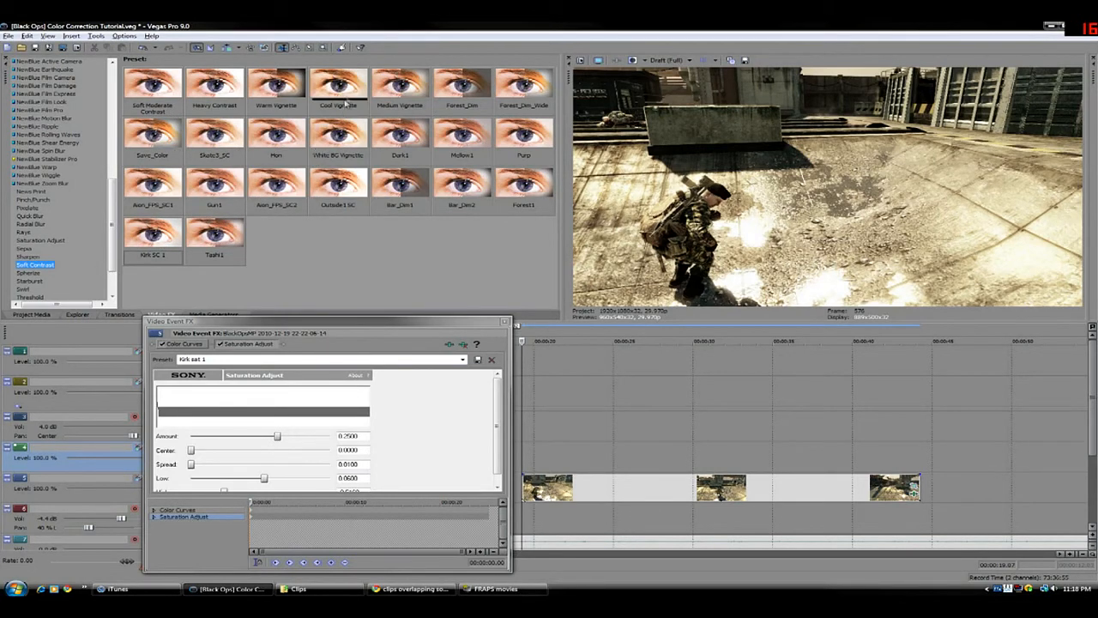
pyautogui.moveTo(348, 93); pyautogui.dragTo(418, 388)
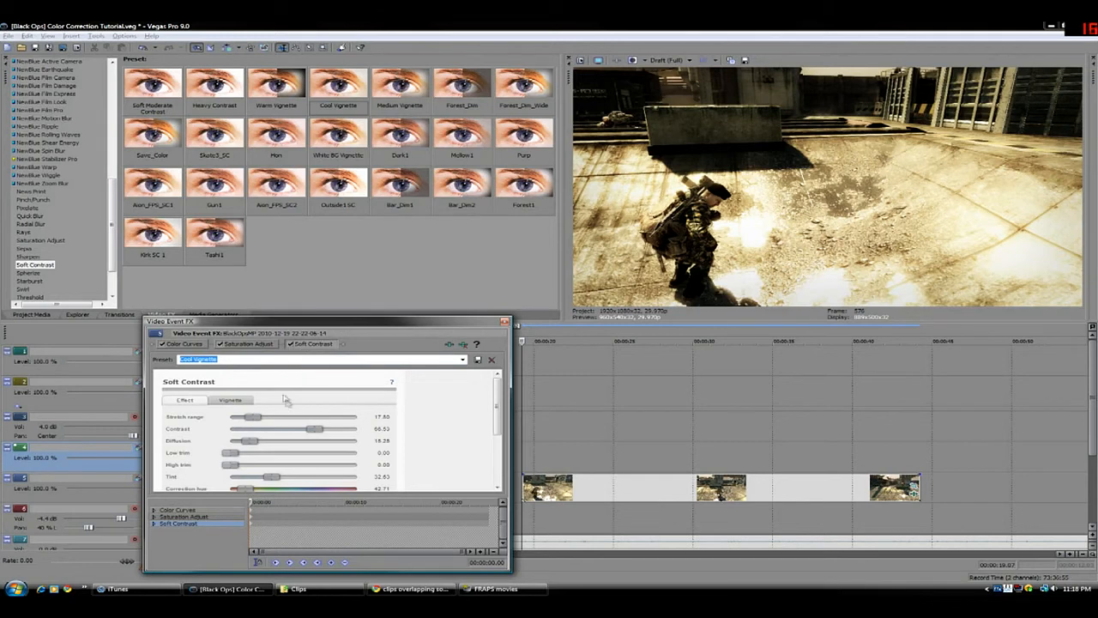
pyautogui.moveTo(315, 429); pyautogui.dragTo(265, 427)
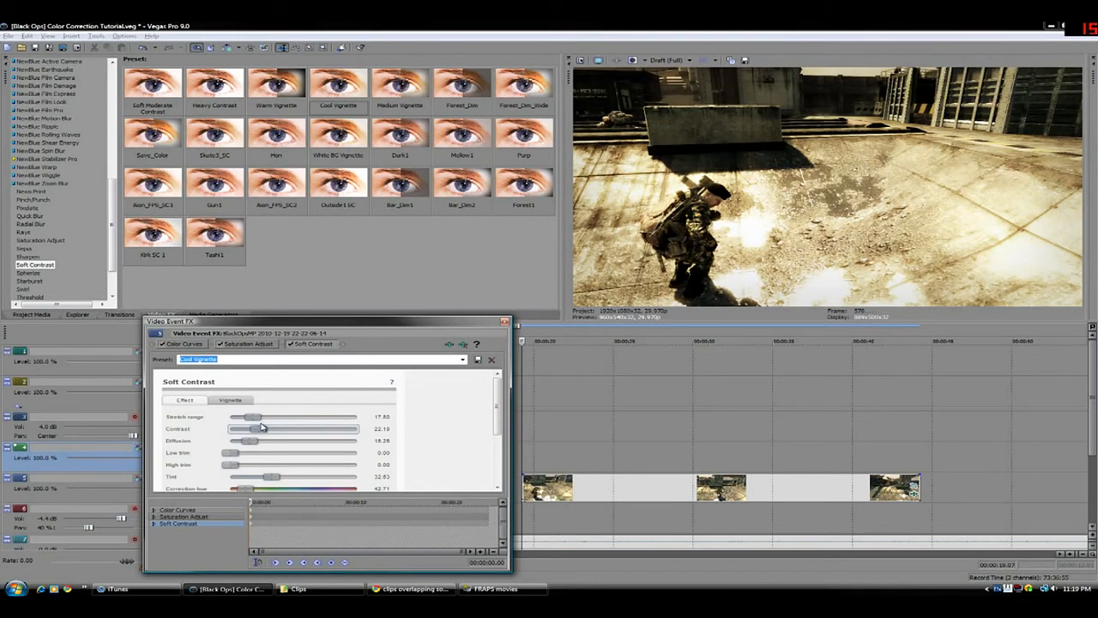
# Experiment with the Soft Contrast vignette's strength and softness, settling on a Strength of about 55 and a Softness of 50
pyautogui.click(228, 400)
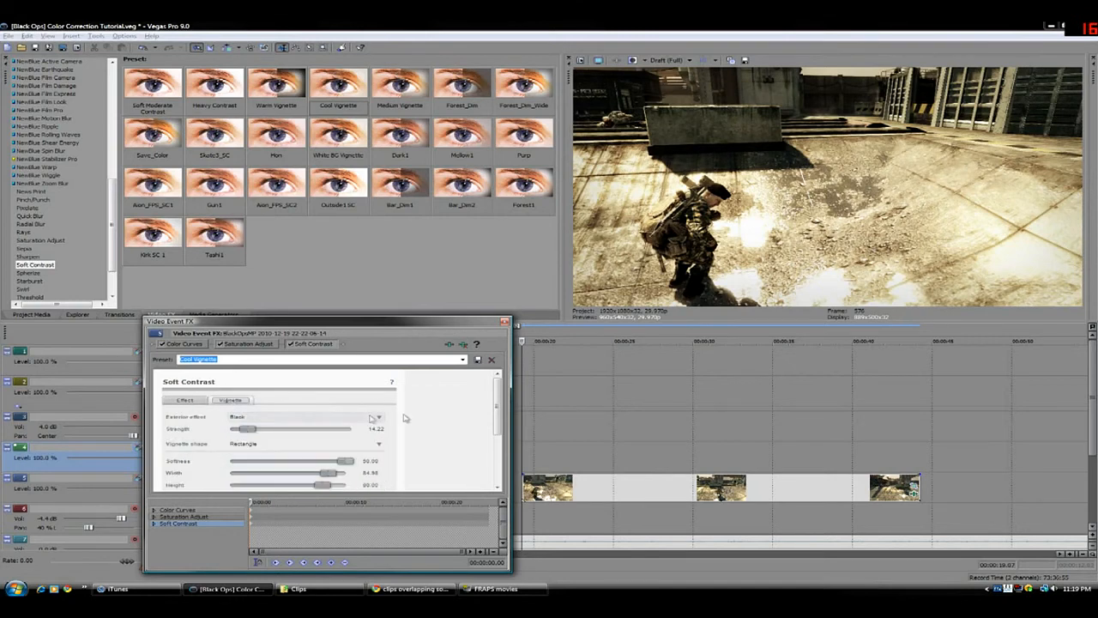
pyautogui.scroll(-1, 496, 410)
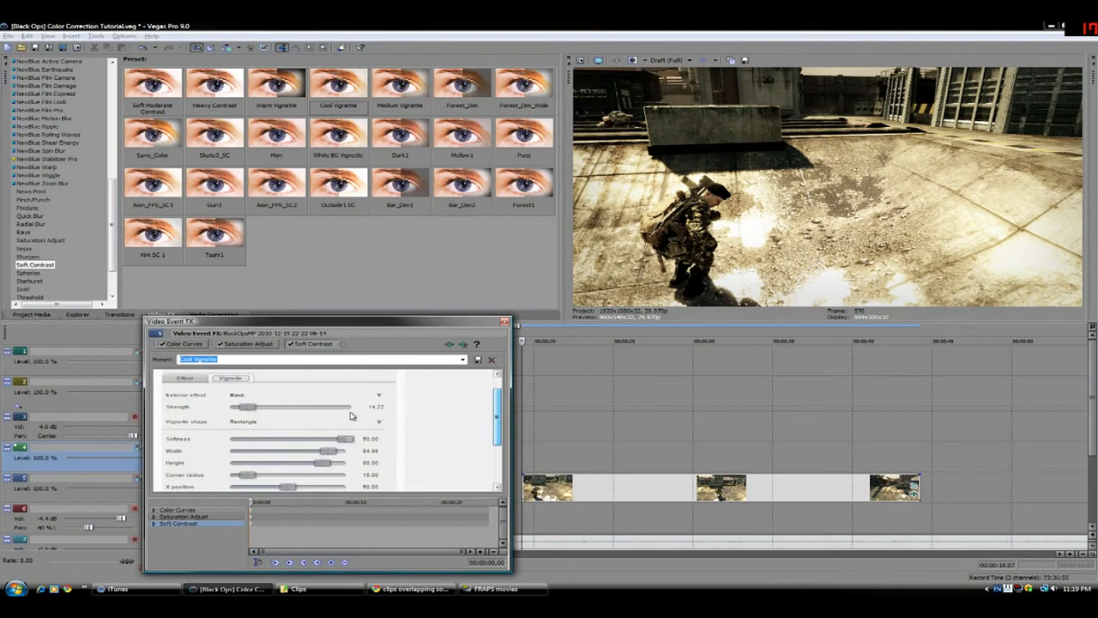
pyautogui.moveTo(253, 407); pyautogui.dragTo(279, 407)
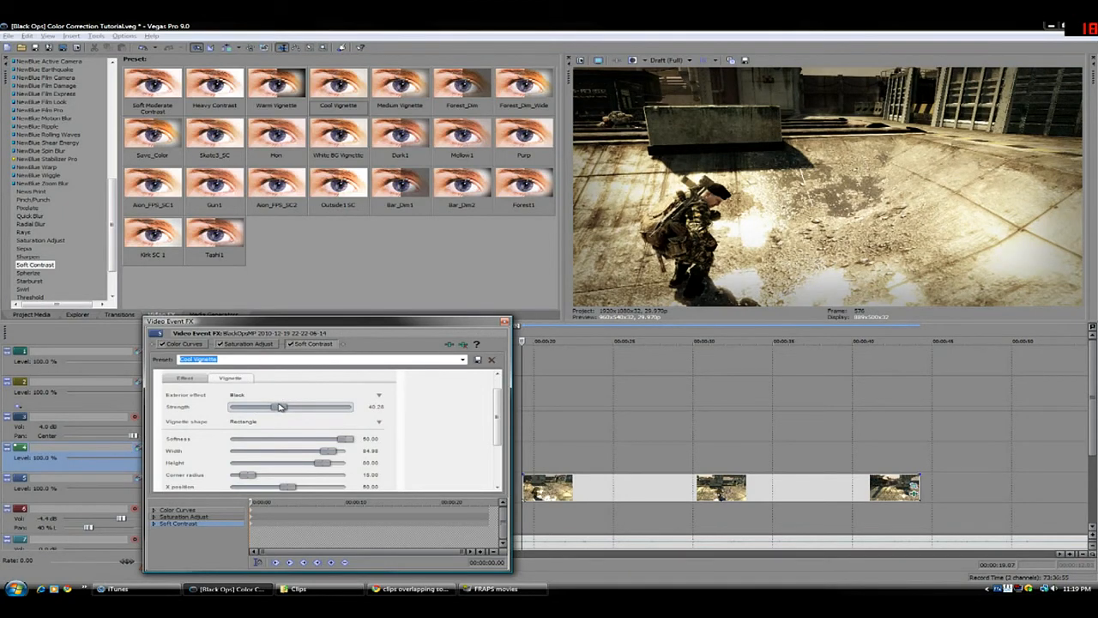
pyautogui.moveTo(284, 407); pyautogui.dragTo(352, 409)
pyautogui.moveTo(360, 409); pyautogui.dragTo(271, 440)
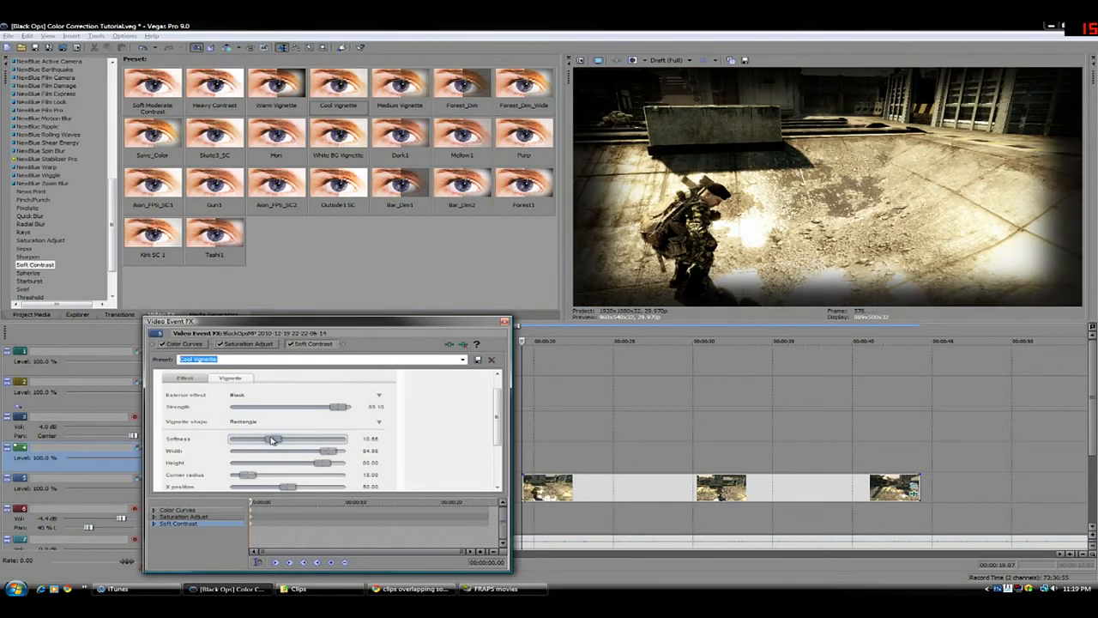
pyautogui.moveTo(271, 439); pyautogui.dragTo(302, 409)
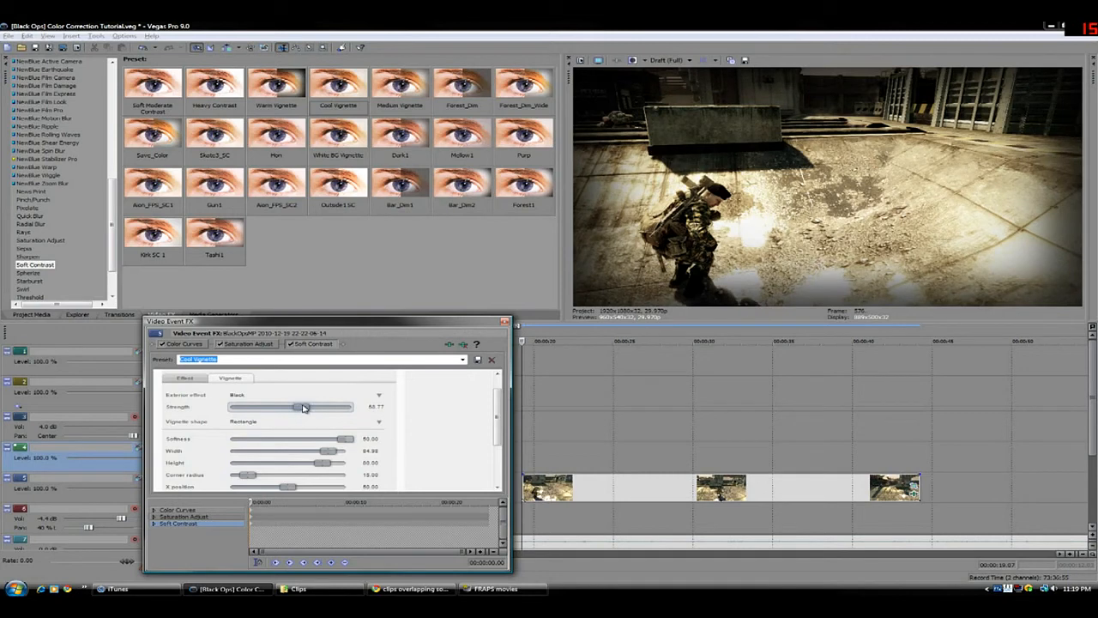
pyautogui.moveTo(303, 409); pyautogui.dragTo(301, 409)
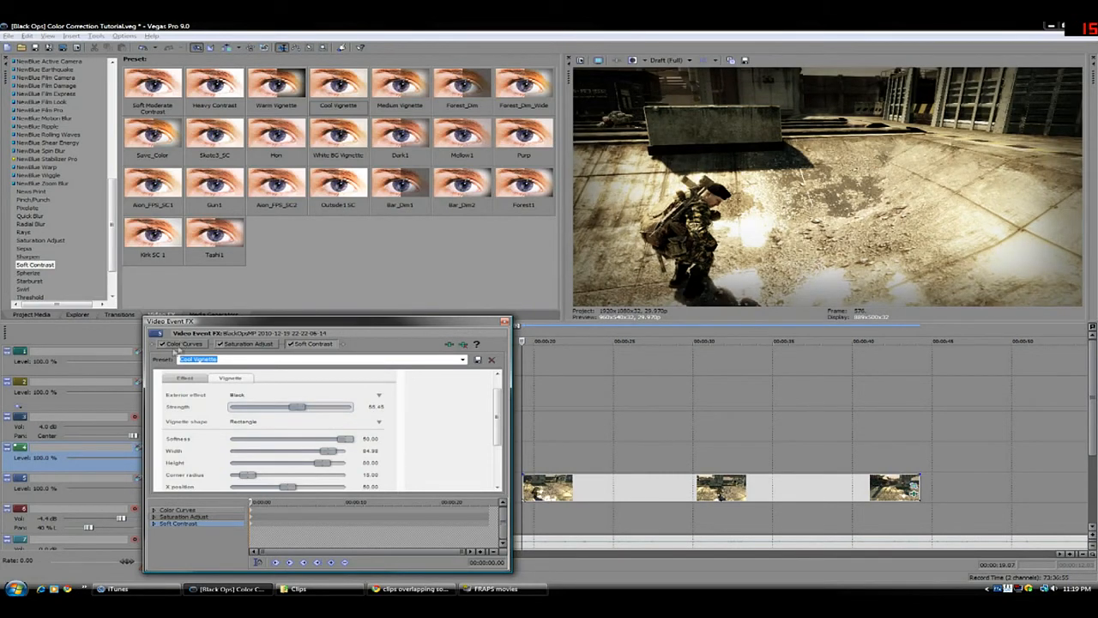
# Compare the clip before and after correction by bypassing Color Curves, Saturation Adjust and Soft Contrast and re-enabling all three
pyautogui.click(161, 344)
pyautogui.click(219, 344)
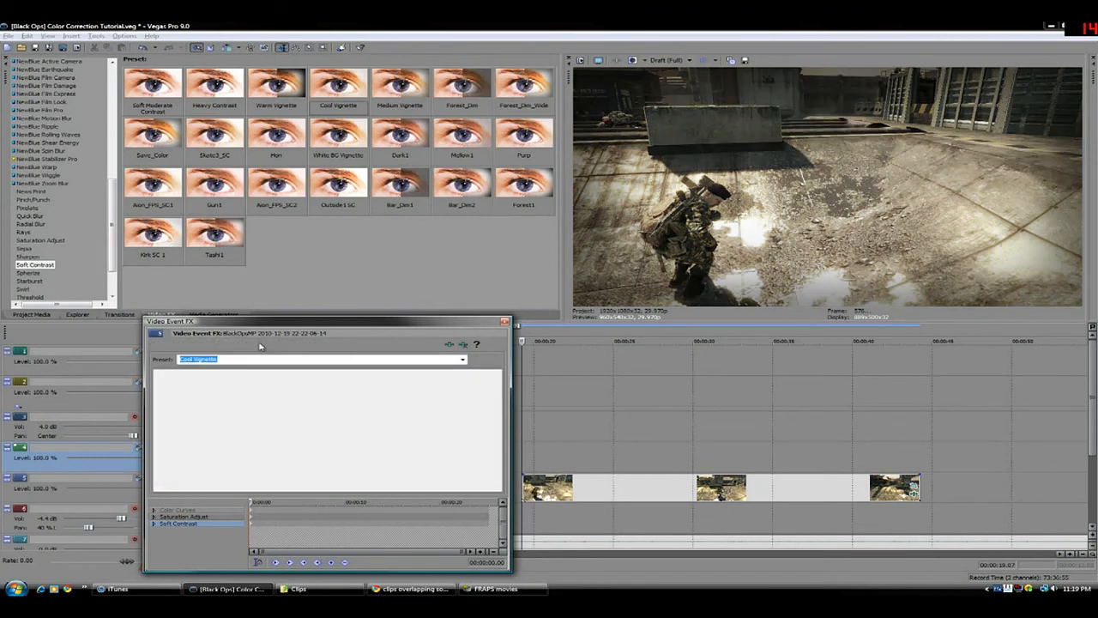
pyautogui.click(292, 344)
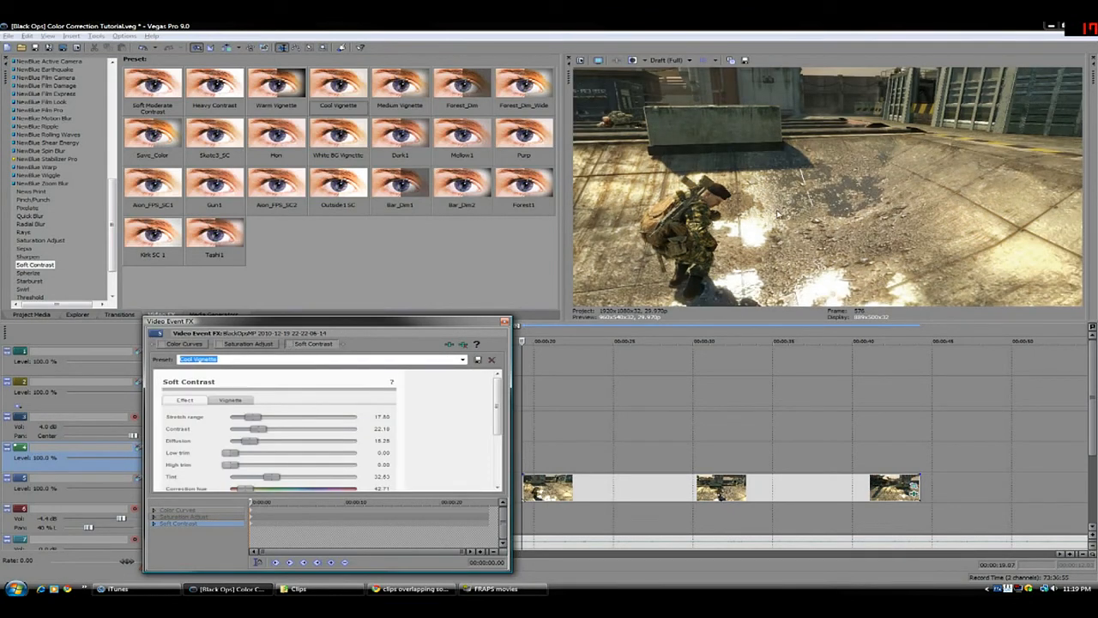
pyautogui.click(291, 345)
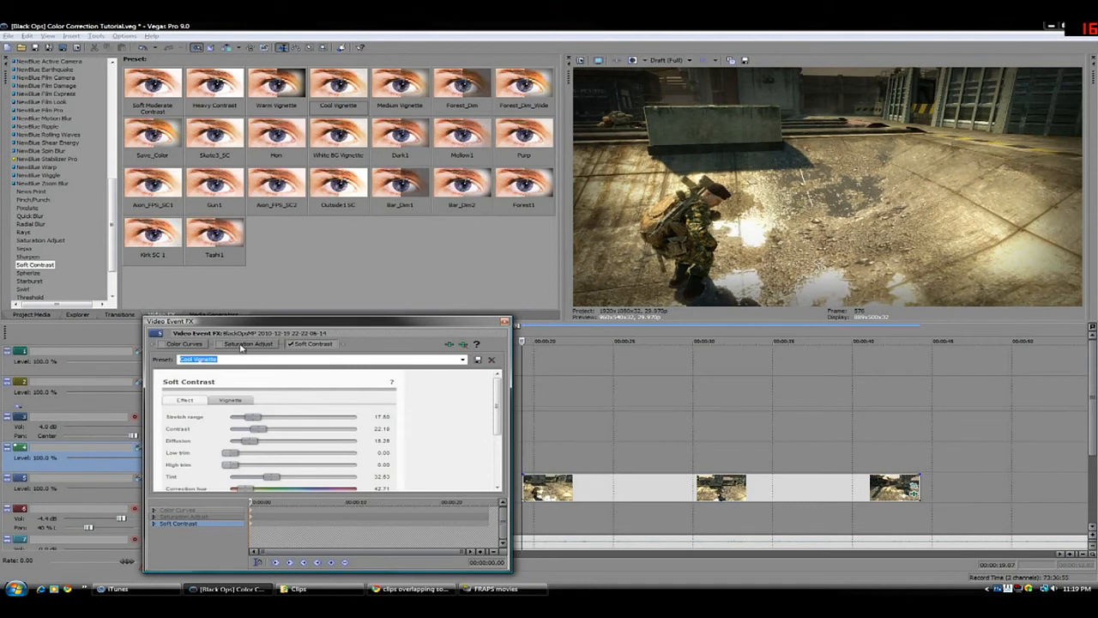
pyautogui.click(220, 344)
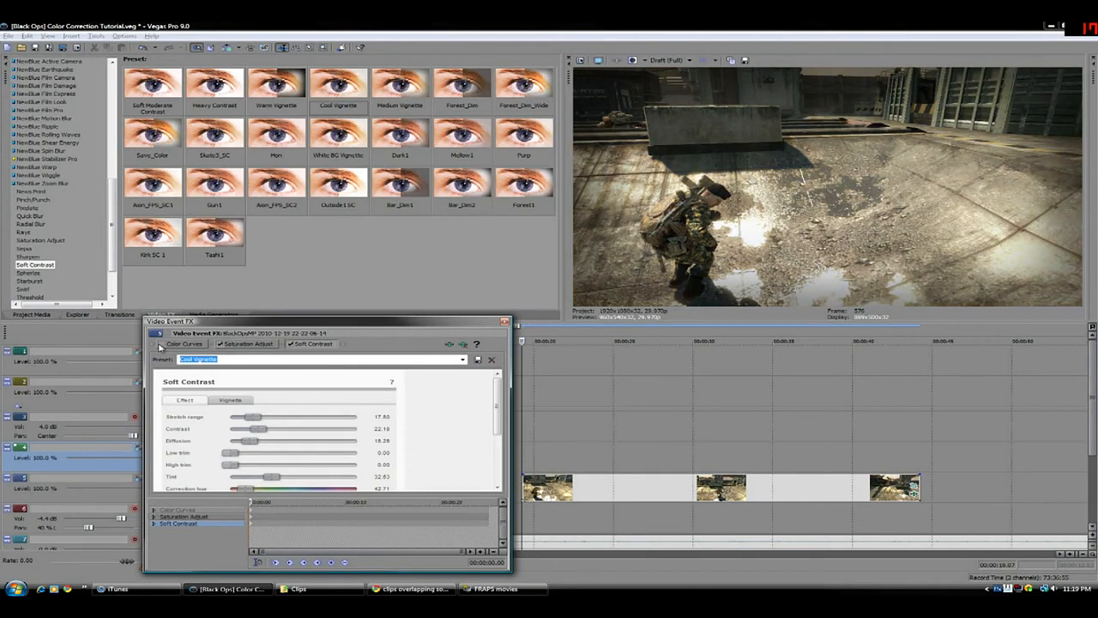
pyautogui.click(161, 344)
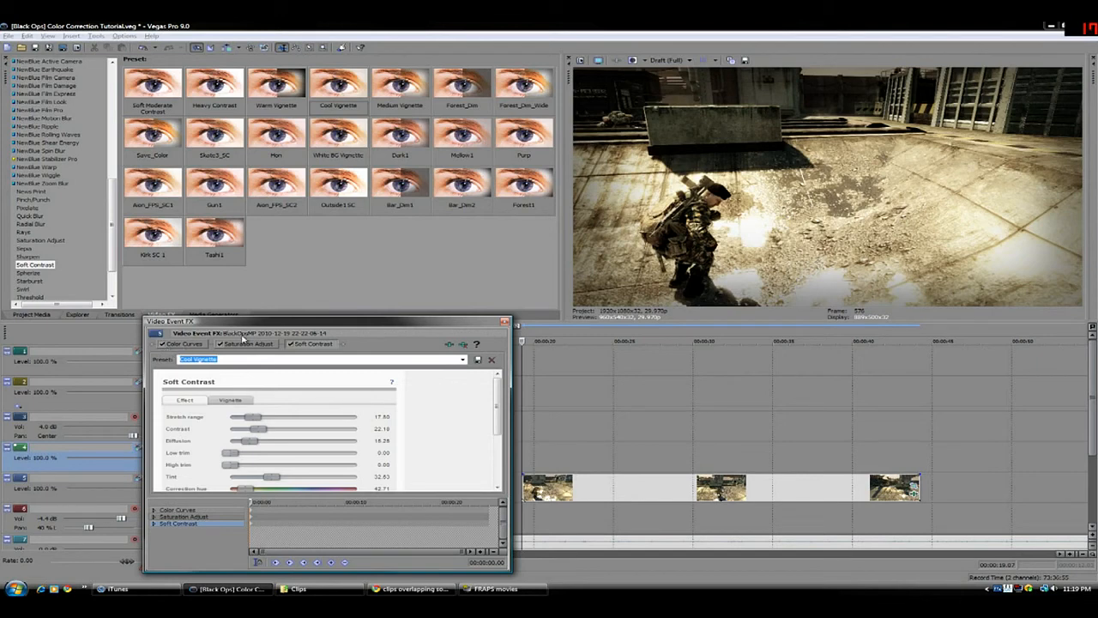
# Locate the color effects near the start of the video effects list
pyautogui.moveTo(112, 240); pyautogui.dragTo(109, 122)
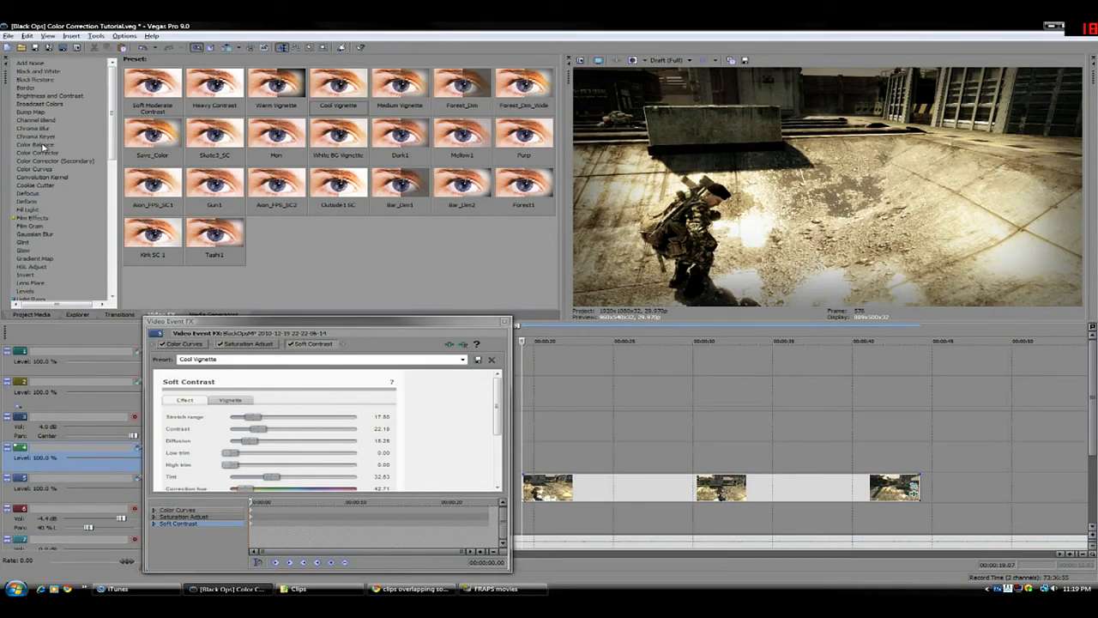